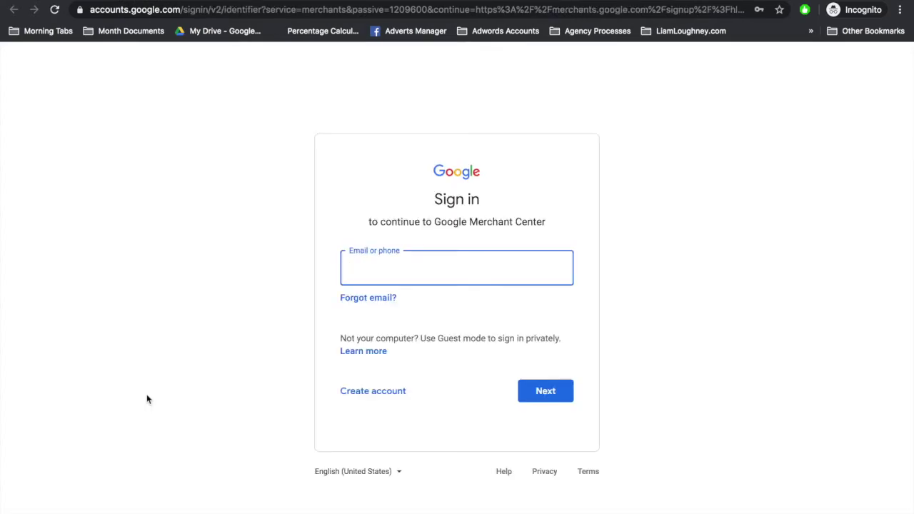
Sign in to Google with the suggested account e-mail and password, and confirm the recovery details
{"action": "left_click", "coordinate": [377, 269]}
{"action": "key", "text": "Down"}
{"action": "key", "text": "Return"}
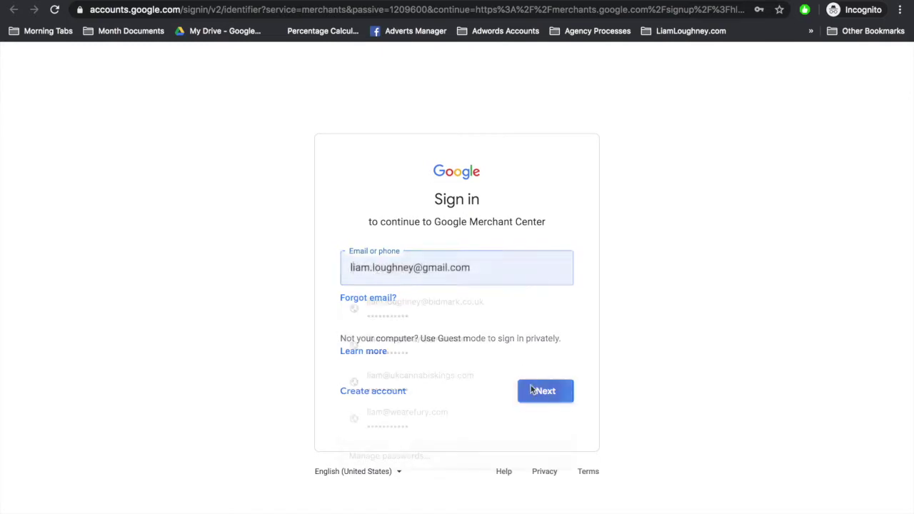
{"action": "left_click", "coordinate": [529, 389]}
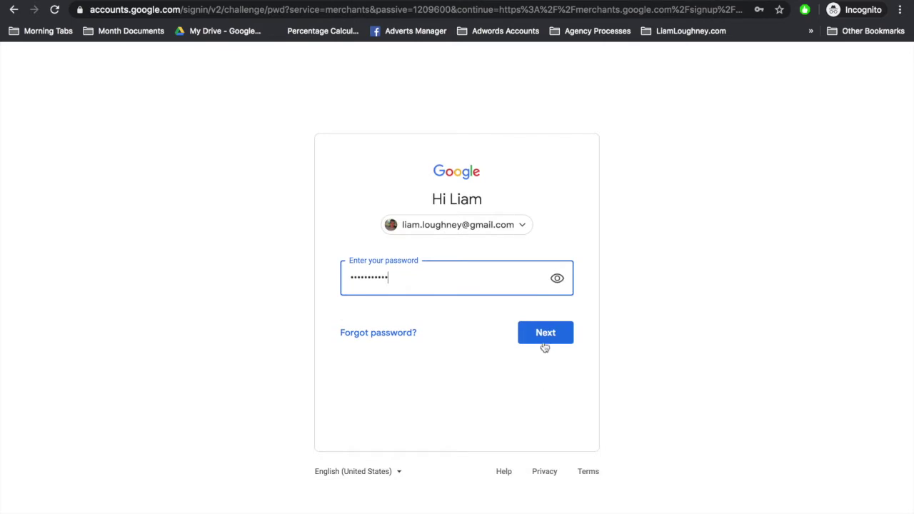
{"action": "left_click", "coordinate": [545, 334]}
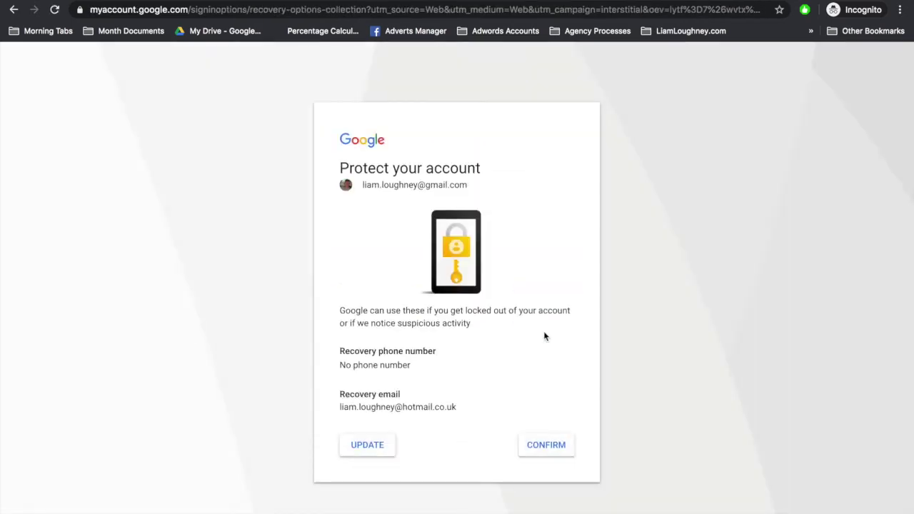
{"action": "left_click", "coordinate": [532, 448]}
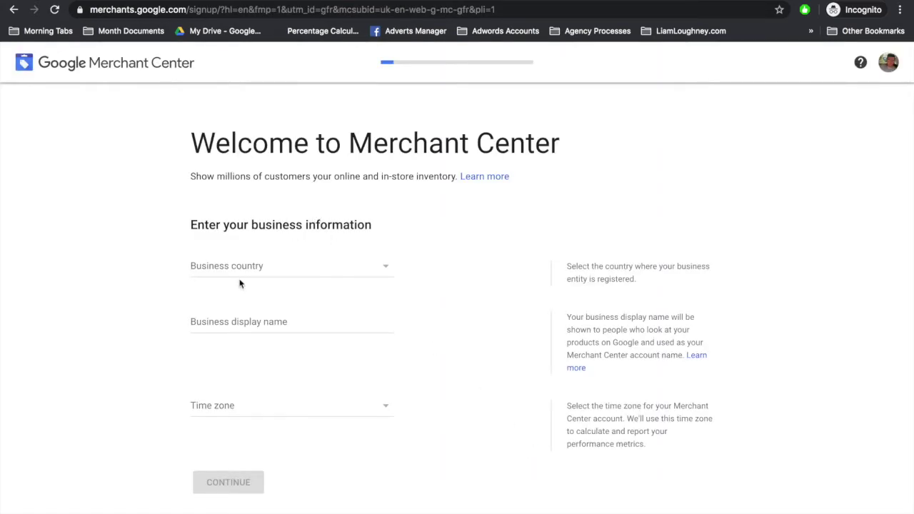
Enter United Kingdom as the business country and BIDMARK as the display name
{"action": "left_click", "coordinate": [259, 274]}
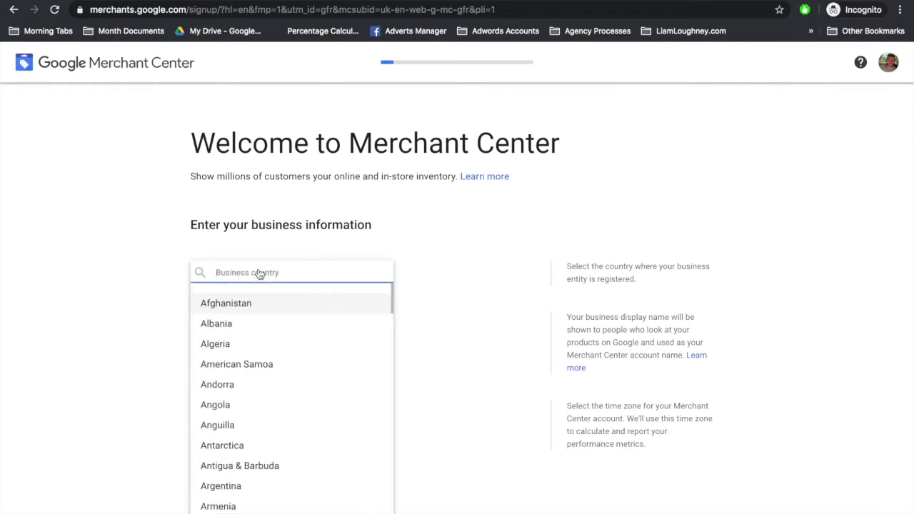
{"action": "type", "text": "unite"}
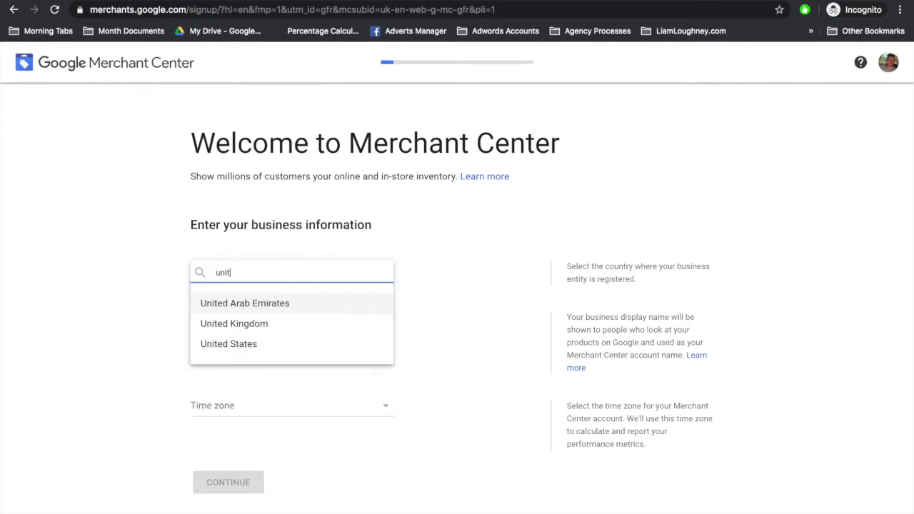
{"action": "left_click", "coordinate": [230, 323]}
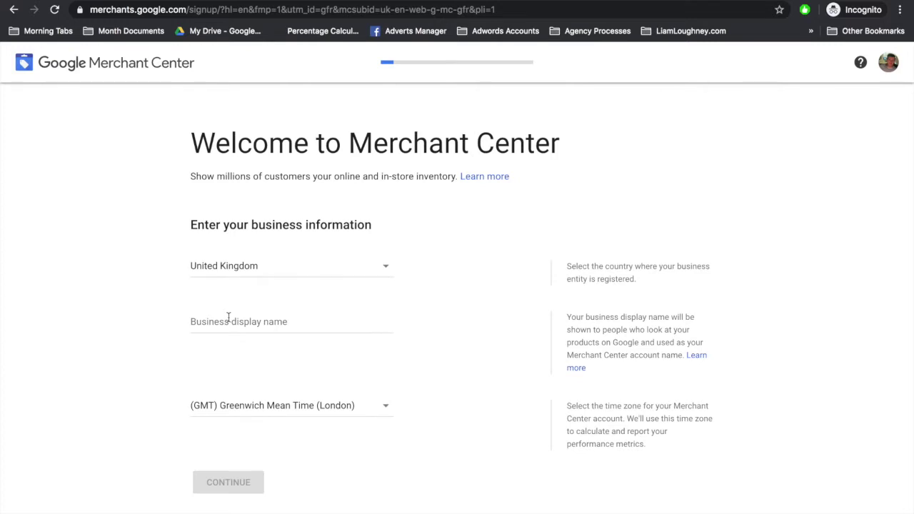
{"action": "left_click", "coordinate": [229, 317]}
{"action": "type", "text": "BIDMARK"}
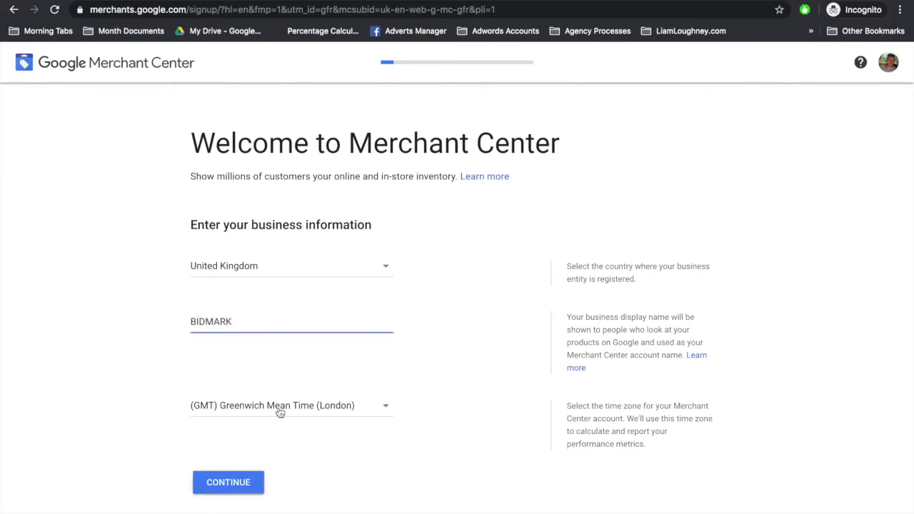
{"action": "left_click", "coordinate": [228, 482]}
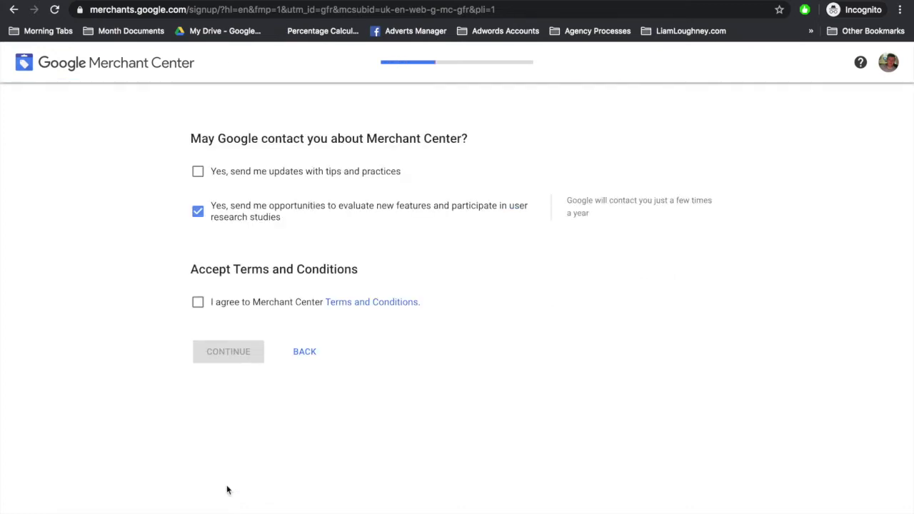
Accept the Terms and Conditions, sign up for Shopping ads, and create the Merchant Center account
{"action": "left_click", "coordinate": [197, 303]}
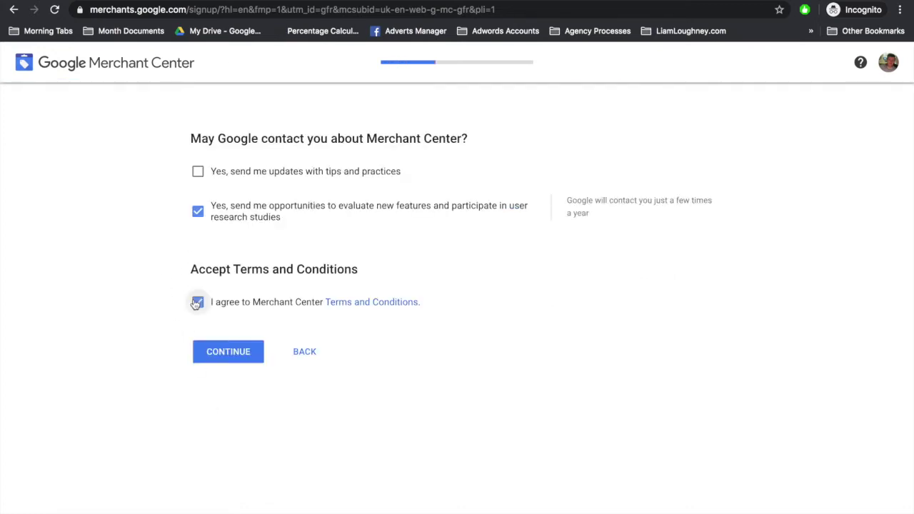
{"action": "left_click", "coordinate": [246, 353]}
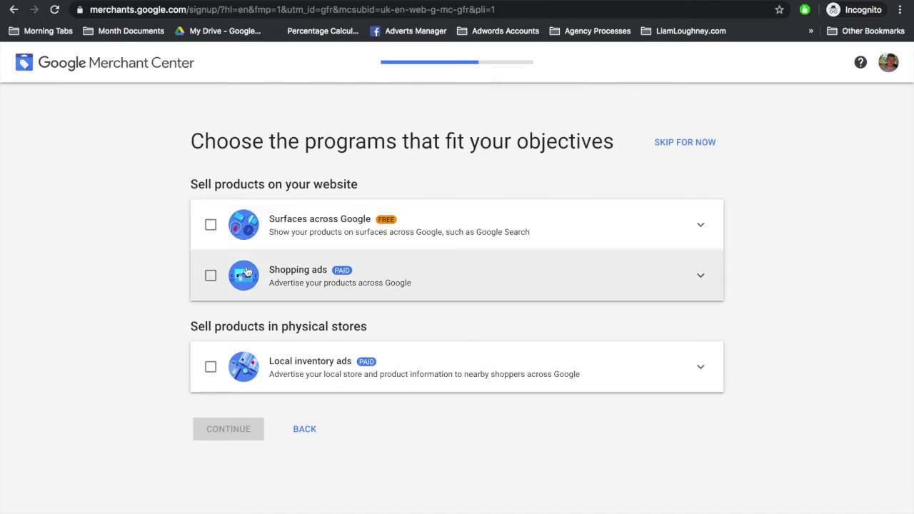
{"action": "left_click", "coordinate": [210, 277]}
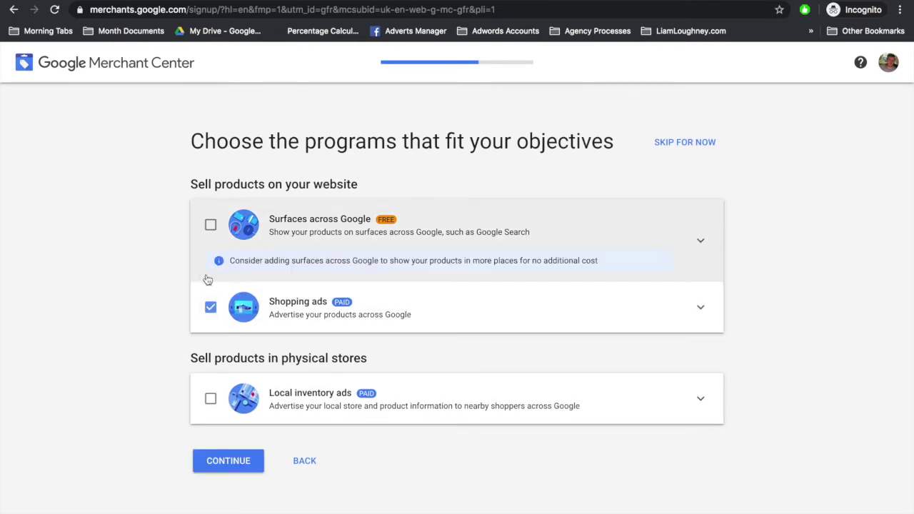
{"action": "left_click", "coordinate": [214, 457]}
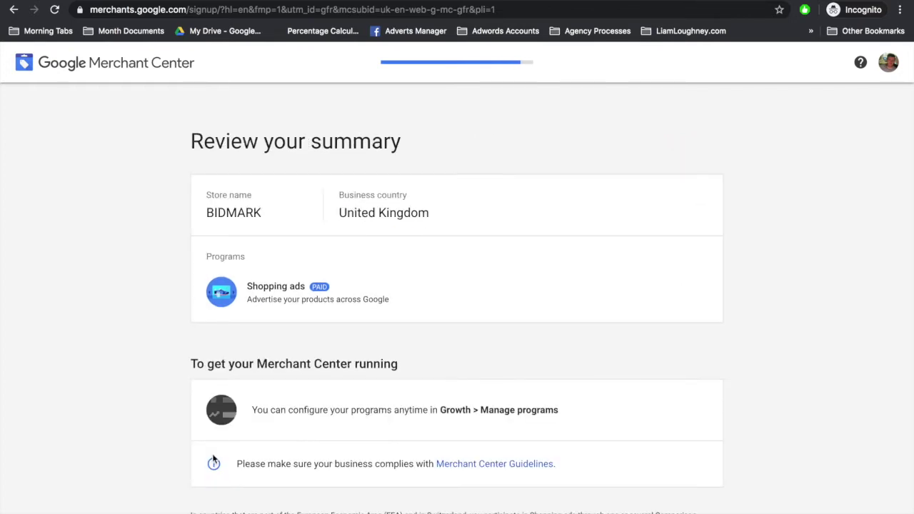
{"action": "scroll", "coordinate": [252, 361], "scroll_direction": "down", "scroll_amount": 3}
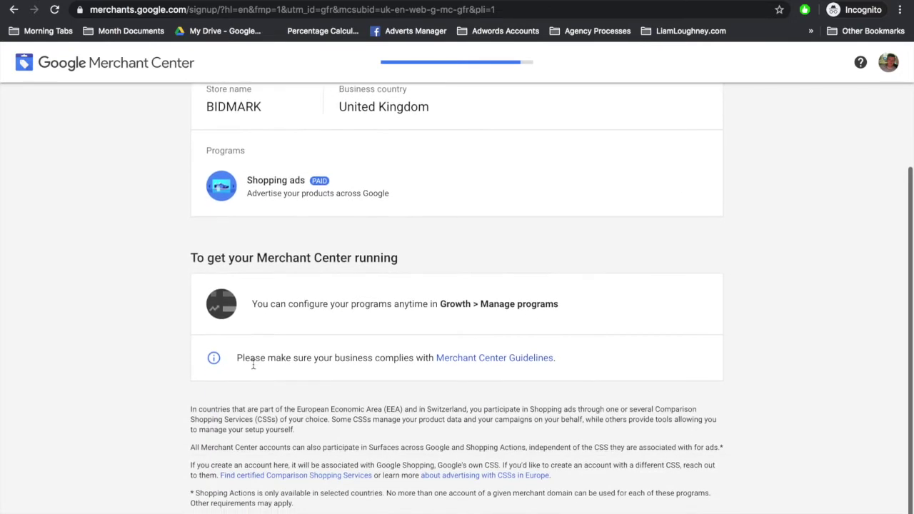
{"action": "left_click", "coordinate": [243, 511]}
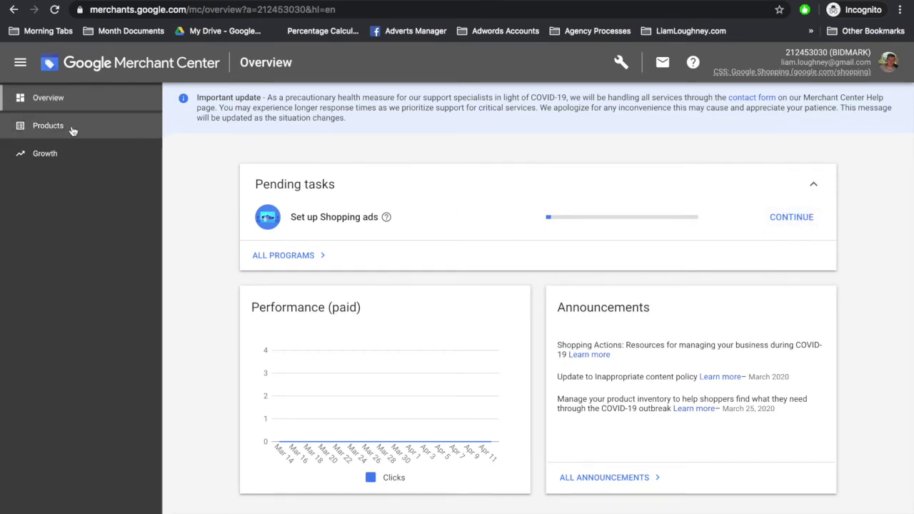
Go to the Products page and begin a new product feed
{"action": "left_click", "coordinate": [48, 127]}
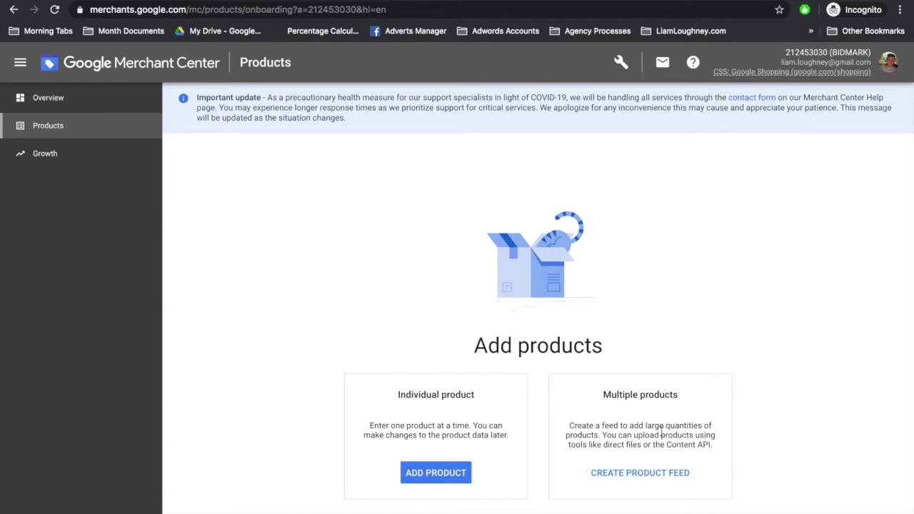
{"action": "left_click", "coordinate": [657, 476]}
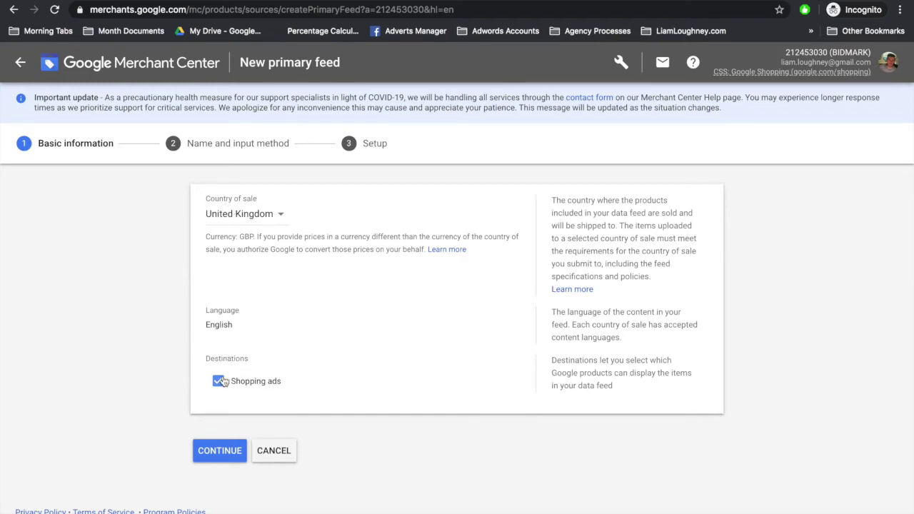
Confirm United Kingdom, English and Shopping ads, keep the name 'Google Shopping' with website crawl, and create the feed
{"action": "left_click", "coordinate": [221, 450]}
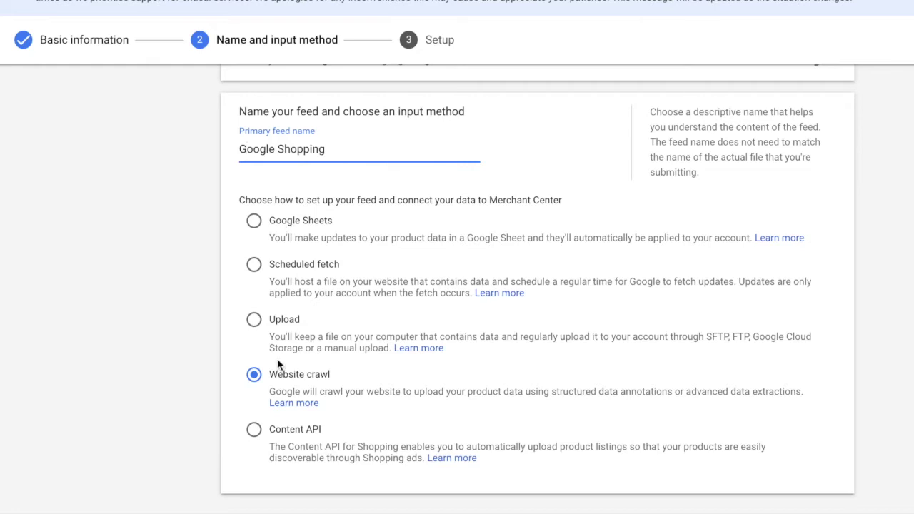
{"action": "scroll", "coordinate": [281, 374], "scroll_direction": "down", "scroll_amount": 1}
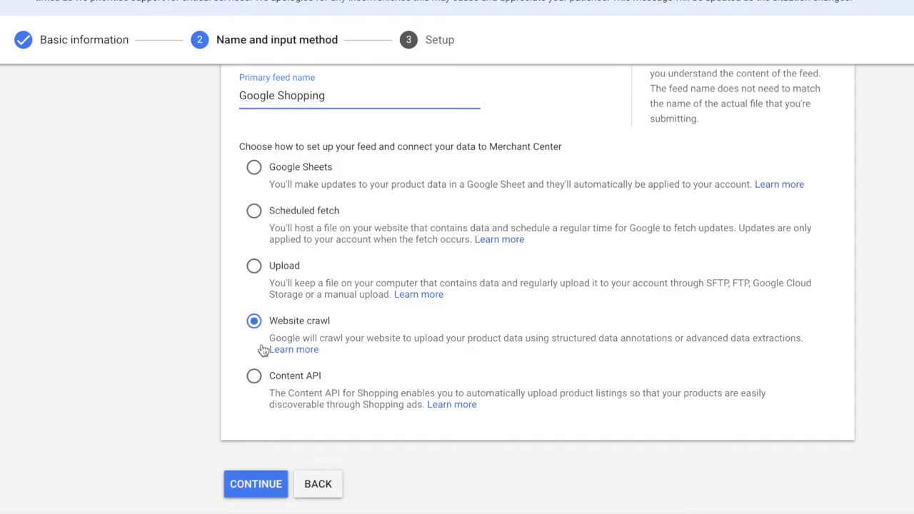
{"action": "left_click", "coordinate": [241, 484]}
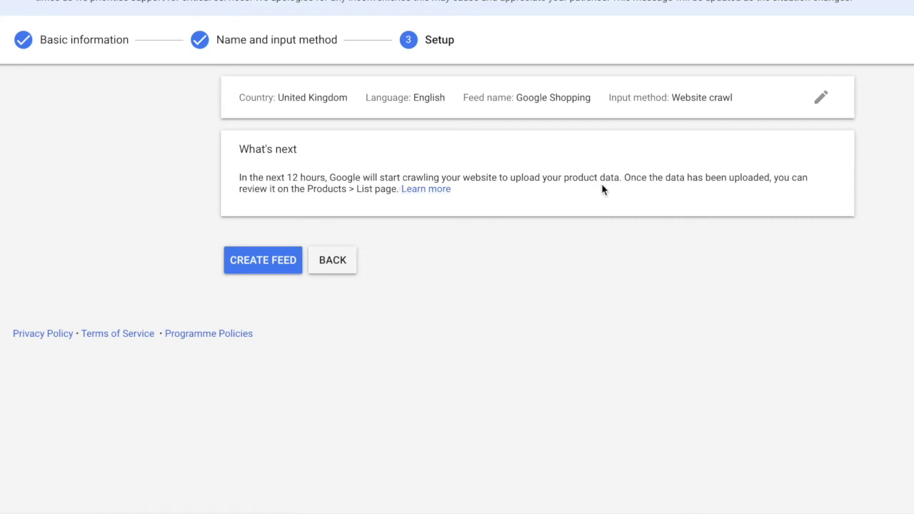
{"action": "left_click", "coordinate": [276, 261]}
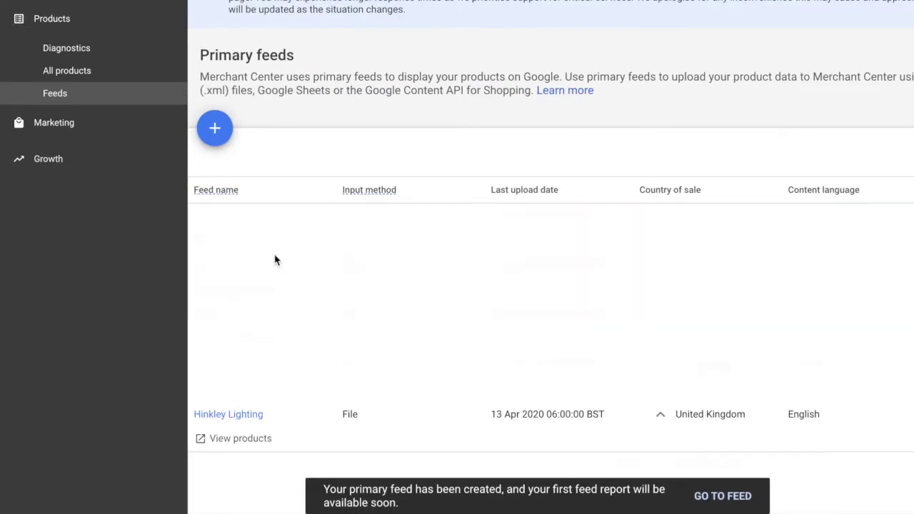
{"action": "scroll", "coordinate": [275, 259], "scroll_direction": "down", "scroll_amount": 7}
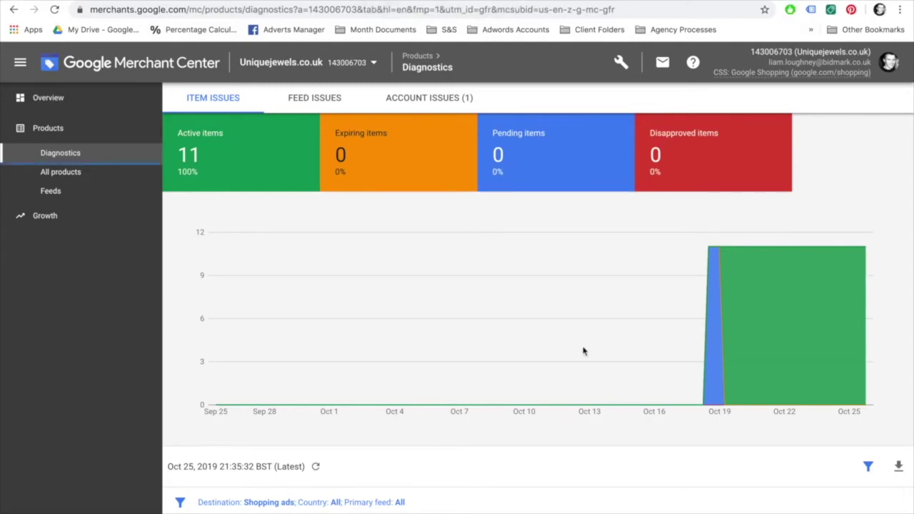
Go to the Shipping and returns settings to add a shipping service
{"action": "left_click", "coordinate": [621, 66]}
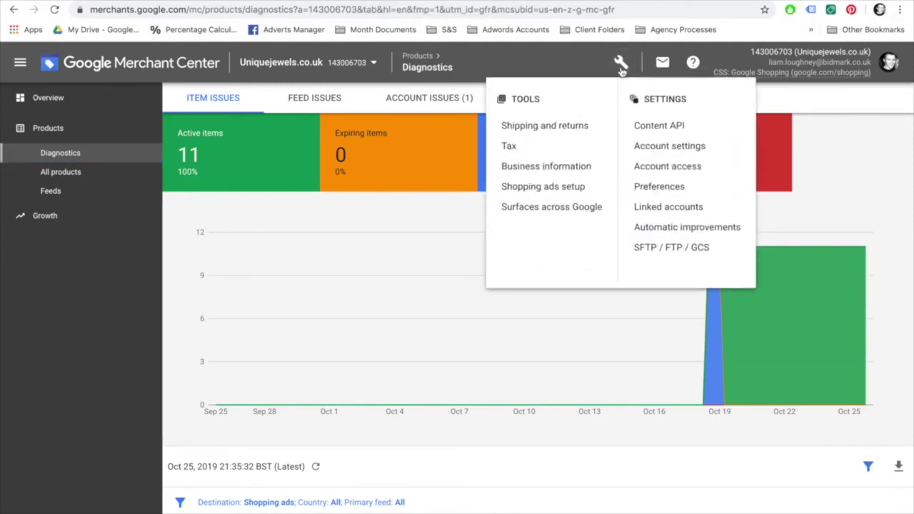
{"action": "left_click", "coordinate": [551, 132]}
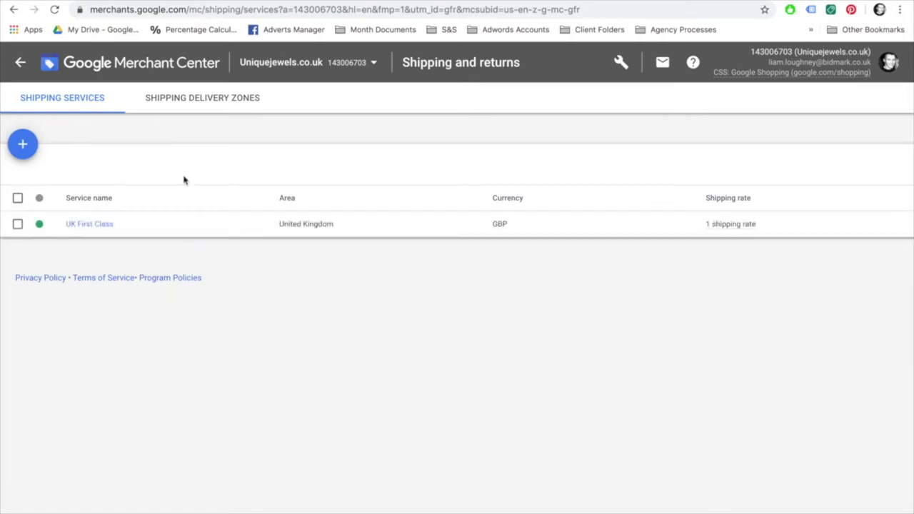
{"action": "left_click", "coordinate": [23, 144]}
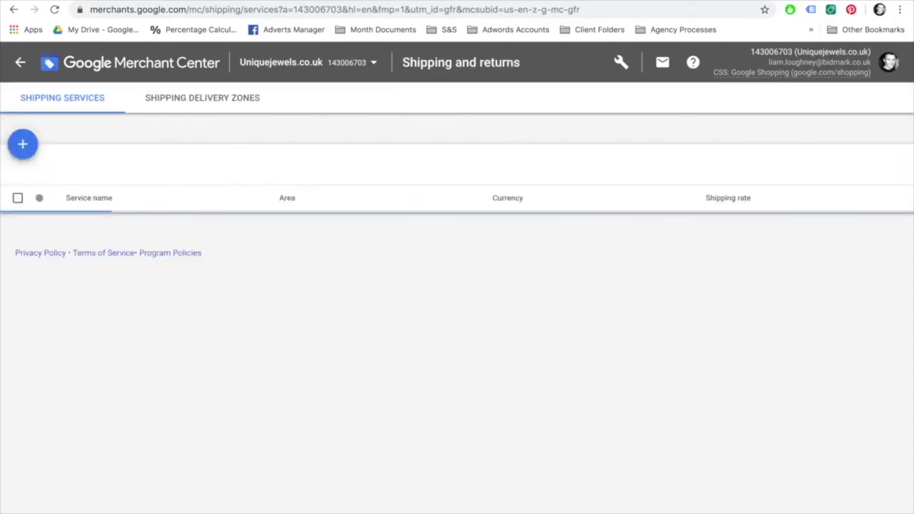
Review the UK First Class service's name, delivery and transit times, and First Class rate
{"action": "left_click", "coordinate": [102, 227]}
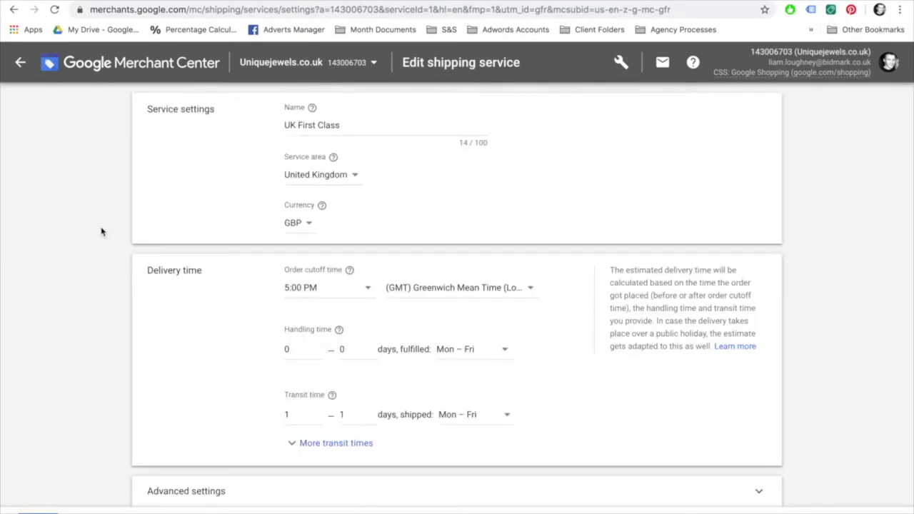
{"action": "left_click", "coordinate": [317, 125]}
{"action": "left_click", "coordinate": [371, 128]}
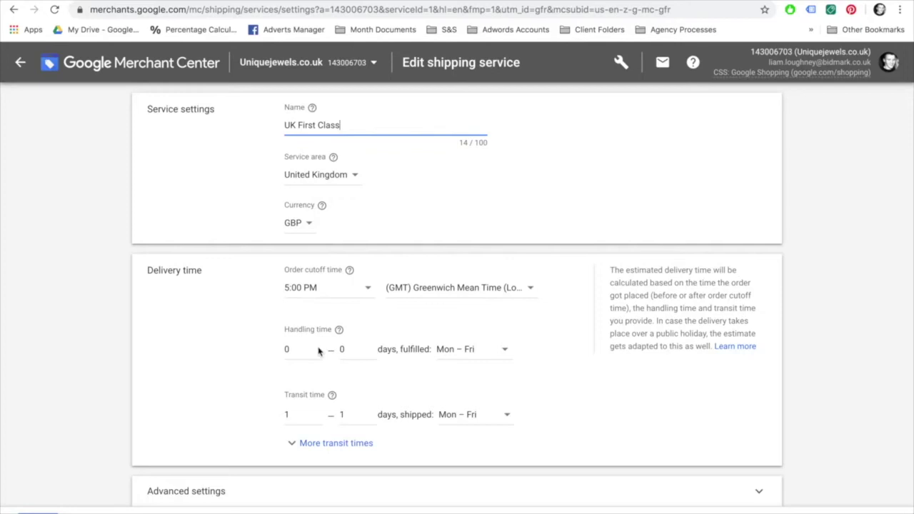
{"action": "scroll", "coordinate": [341, 404], "scroll_direction": "down", "scroll_amount": 1}
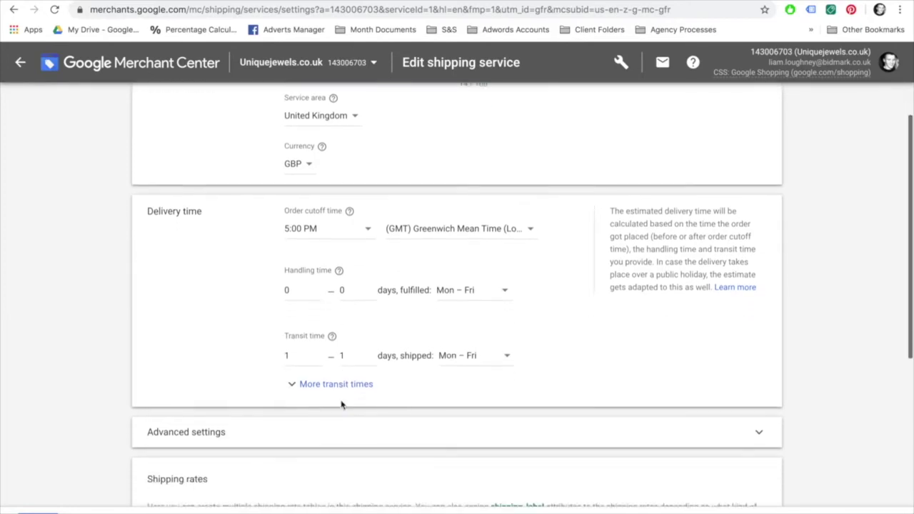
{"action": "scroll", "coordinate": [342, 404], "scroll_direction": "down", "scroll_amount": 3}
{"action": "scroll", "coordinate": [342, 405], "scroll_direction": "down", "scroll_amount": 2}
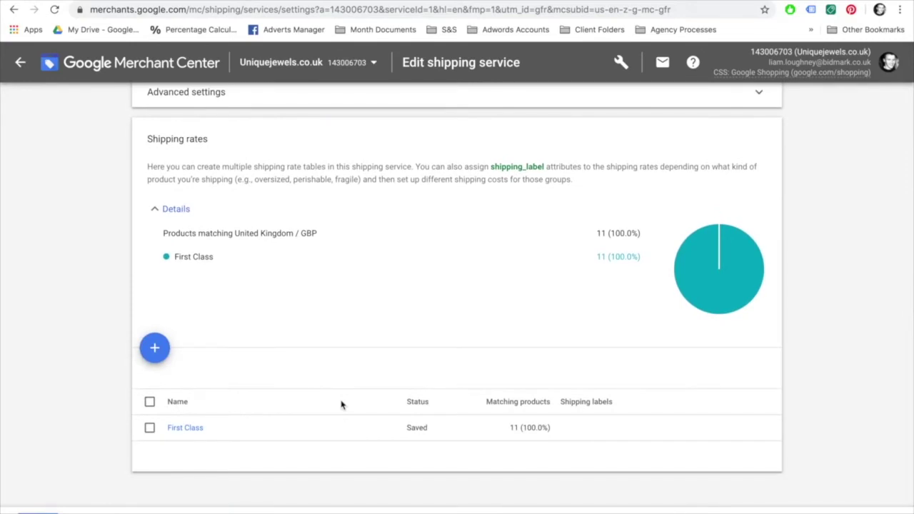
{"action": "scroll", "coordinate": [342, 405], "scroll_direction": "up", "scroll_amount": 6}
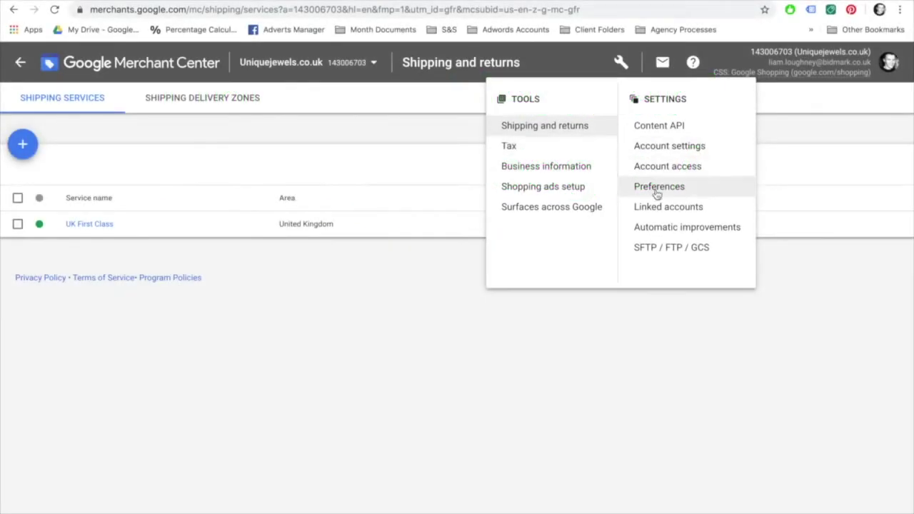
Start linking another Google Ads account under Linked accounts, then switch to the Google Ads tab
{"action": "left_click", "coordinate": [655, 208]}
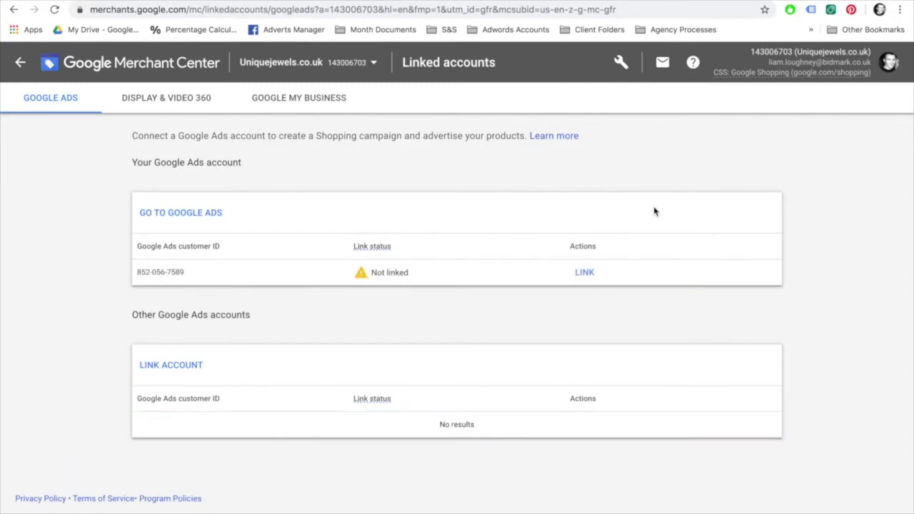
{"action": "left_click", "coordinate": [178, 365]}
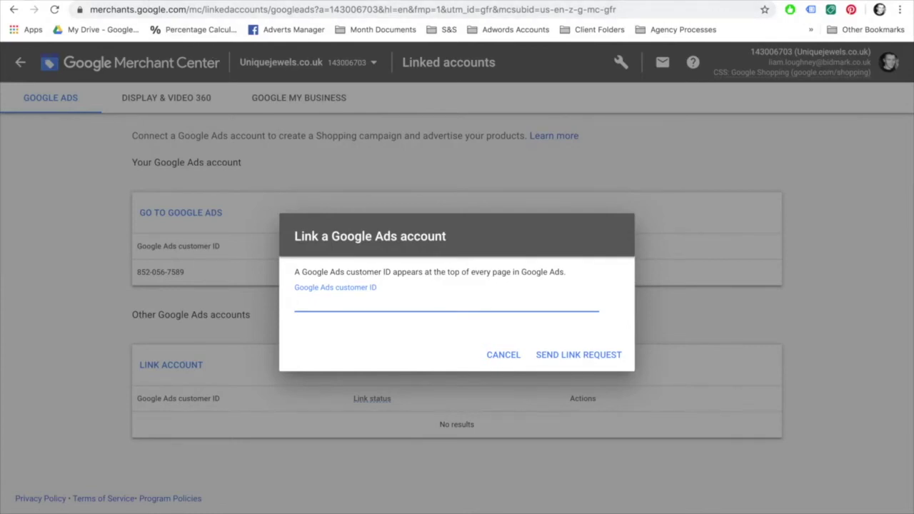
{"action": "key", "text": "ctrl+Tab"}
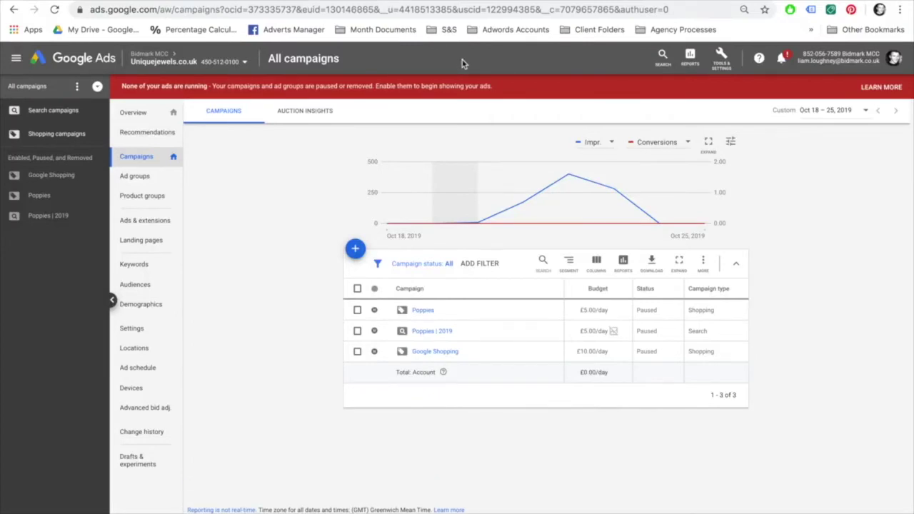
Select and copy the Uniquejewels.co.uk account's customer ID from the account selector
{"action": "mouse_move", "coordinate": [204, 66]}
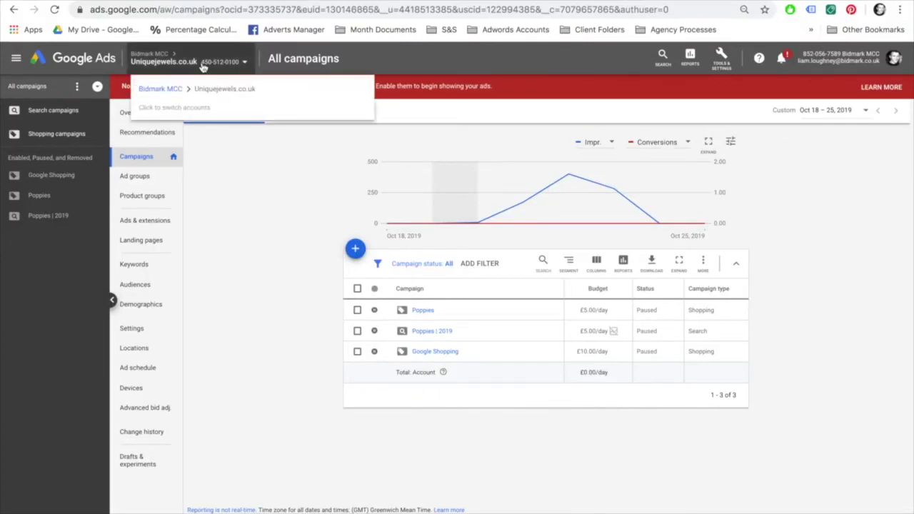
{"action": "left_click_drag", "start_coordinate": [203, 64], "coordinate": [239, 68]}
{"action": "key", "text": "ctrl+c"}
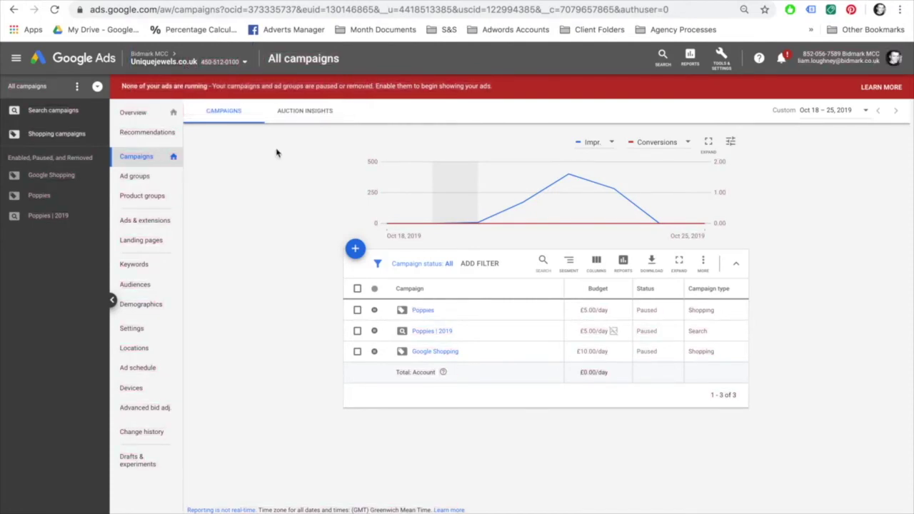
Paste the customer ID into Merchant Center's Link dialog and send the link request
{"action": "key", "text": "ctrl+Tab"}
{"action": "key", "text": "ctrl+v"}
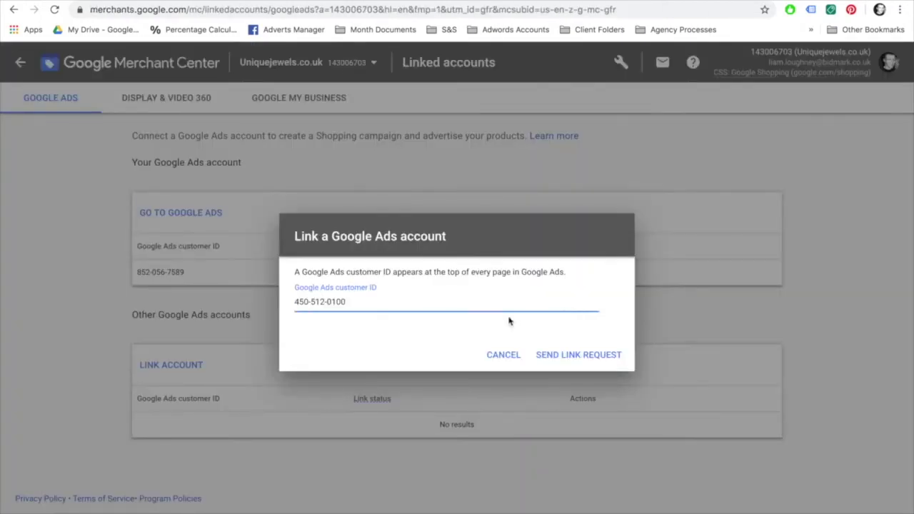
{"action": "left_click", "coordinate": [550, 355]}
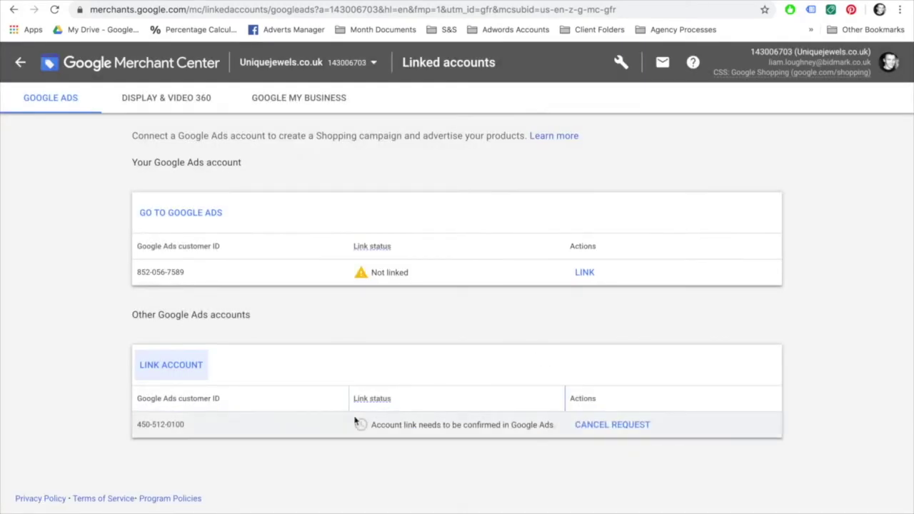
{"action": "left_click_drag", "start_coordinate": [370, 425], "coordinate": [559, 429]}
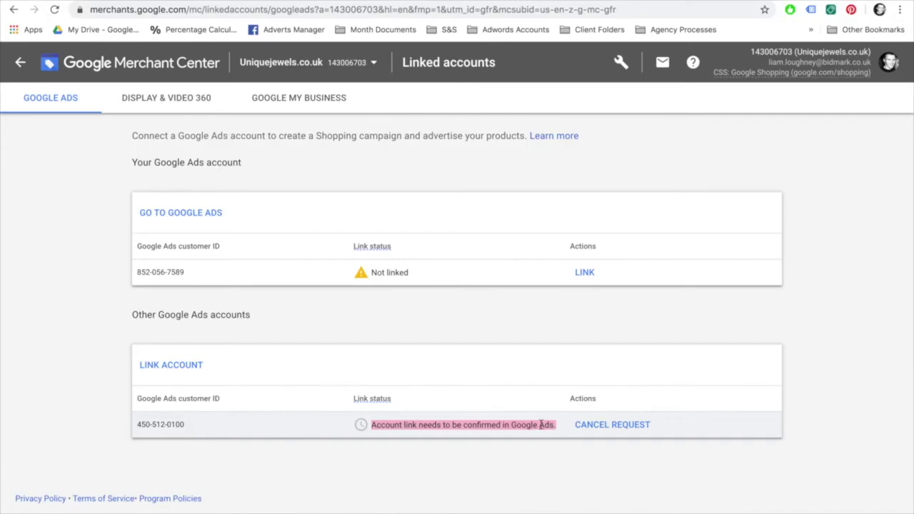
{"action": "left_click", "coordinate": [541, 425]}
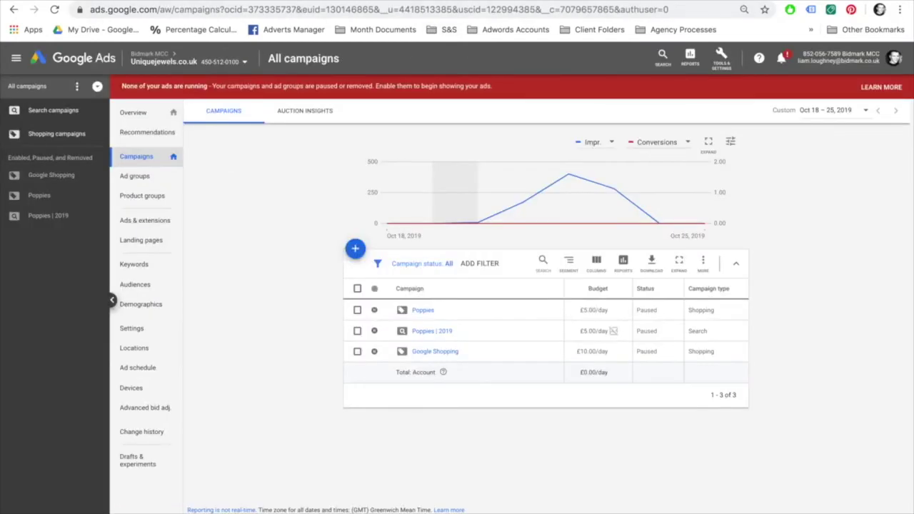
Check and close the notifications, then open the Google Merchant Center card under Linked accounts
{"action": "left_click", "coordinate": [781, 60]}
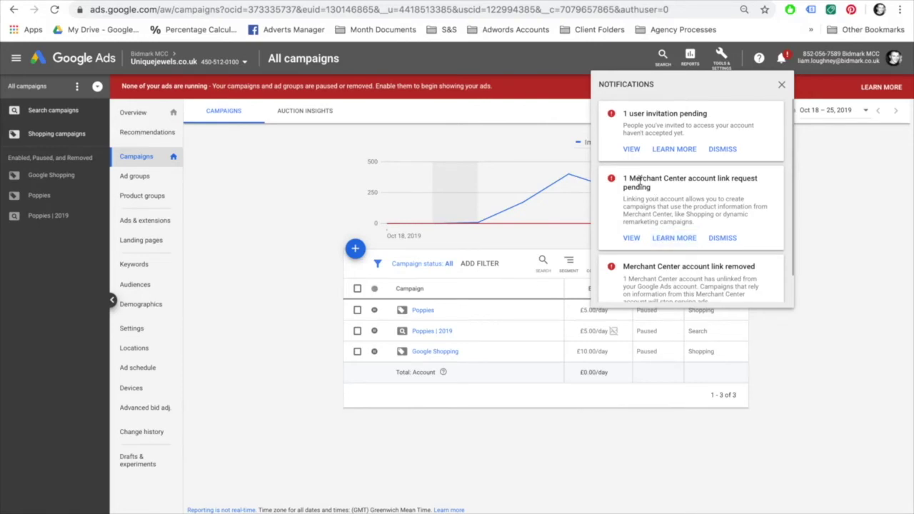
{"action": "left_click", "coordinate": [828, 192]}
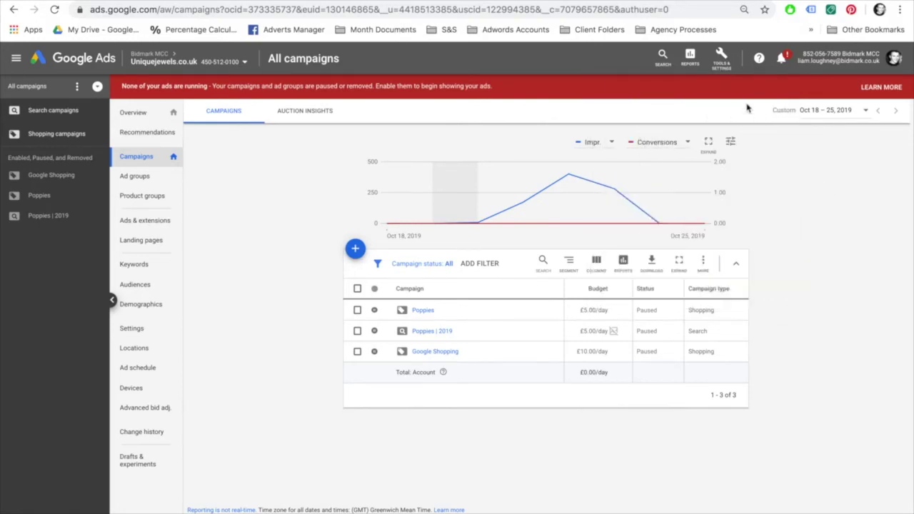
{"action": "left_click", "coordinate": [720, 63]}
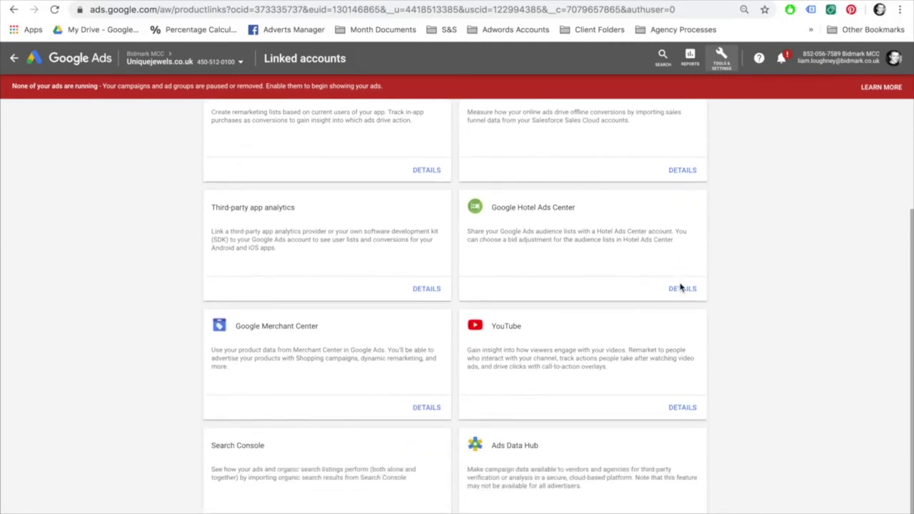
{"action": "left_click", "coordinate": [421, 407]}
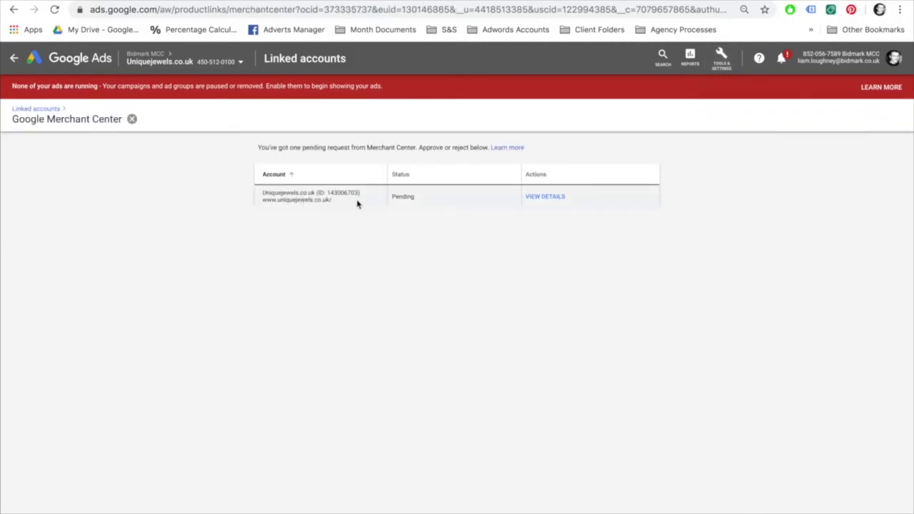
Approve the pending Uniquejewels.co.uk Merchant Center link request and return to All campaigns
{"action": "left_click", "coordinate": [543, 197]}
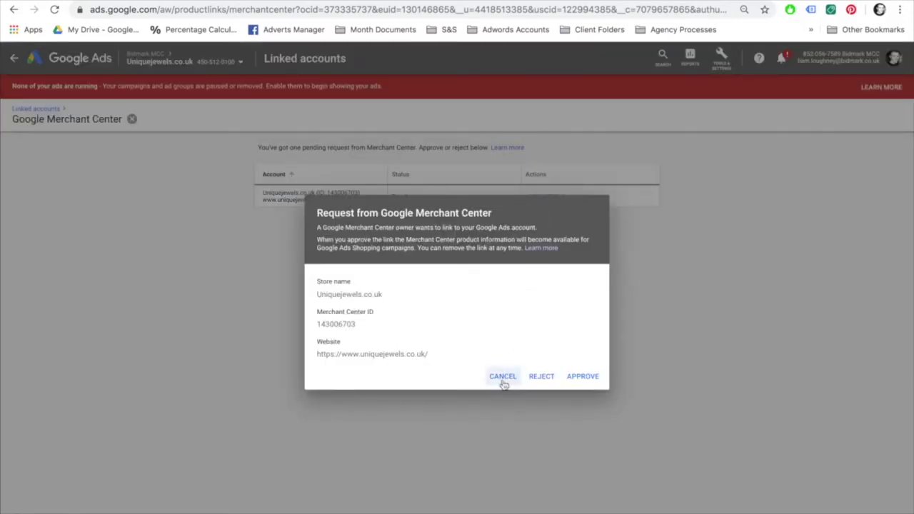
{"action": "left_click", "coordinate": [572, 378]}
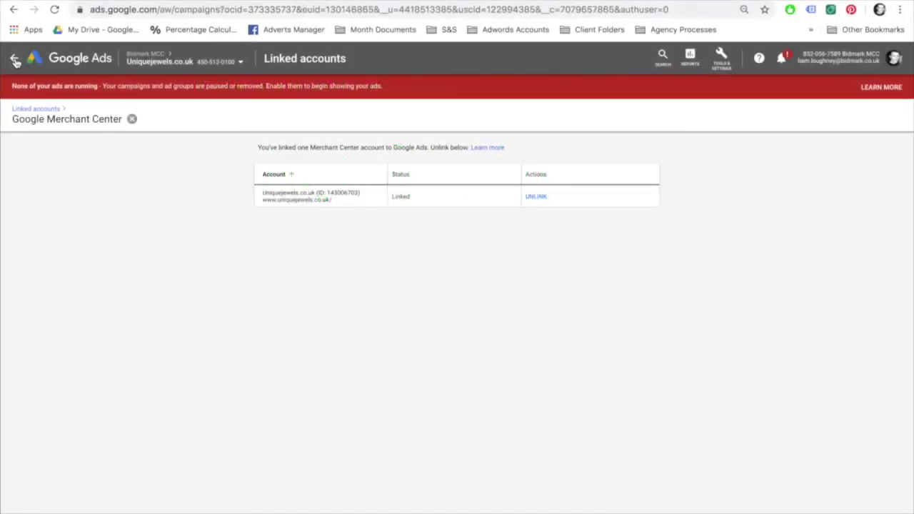
{"action": "left_click", "coordinate": [15, 60]}
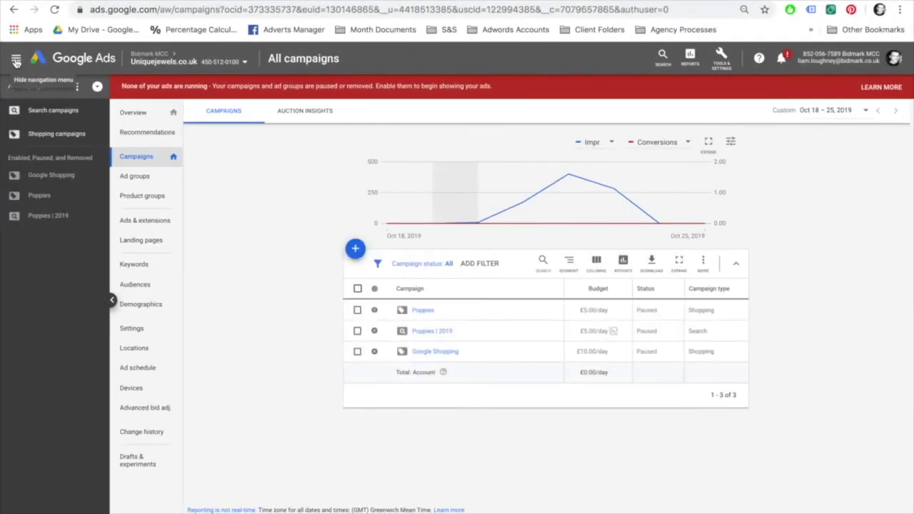
Start a new Sales campaign of type Shopping, noting no Merchant Center account is linked yet
{"action": "left_click", "coordinate": [356, 250]}
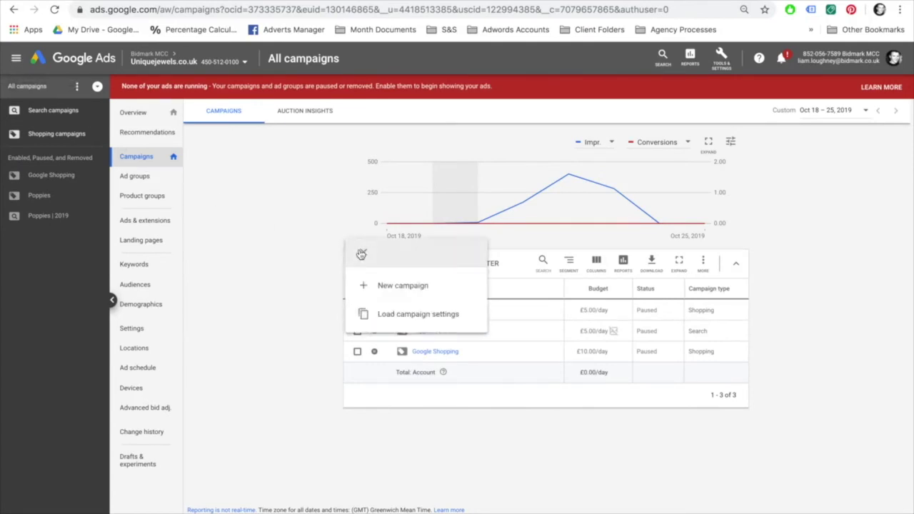
{"action": "left_click", "coordinate": [398, 297]}
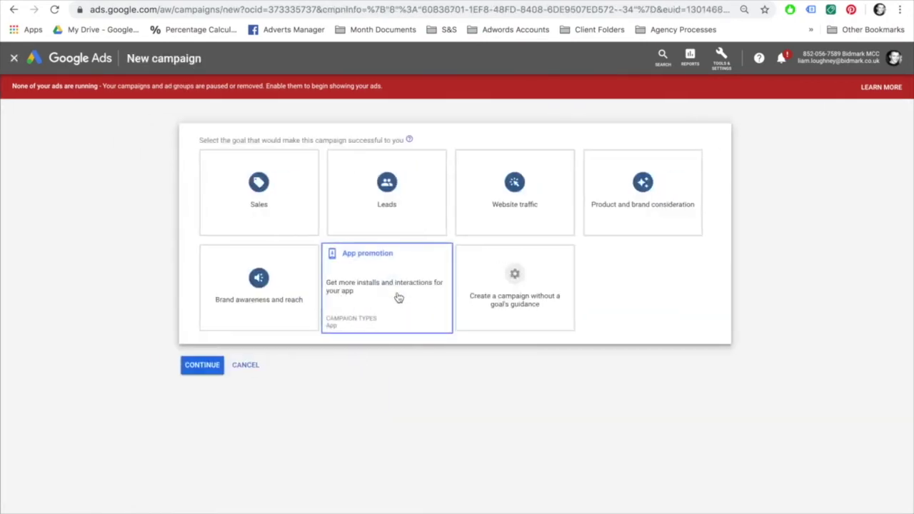
{"action": "left_click", "coordinate": [293, 201]}
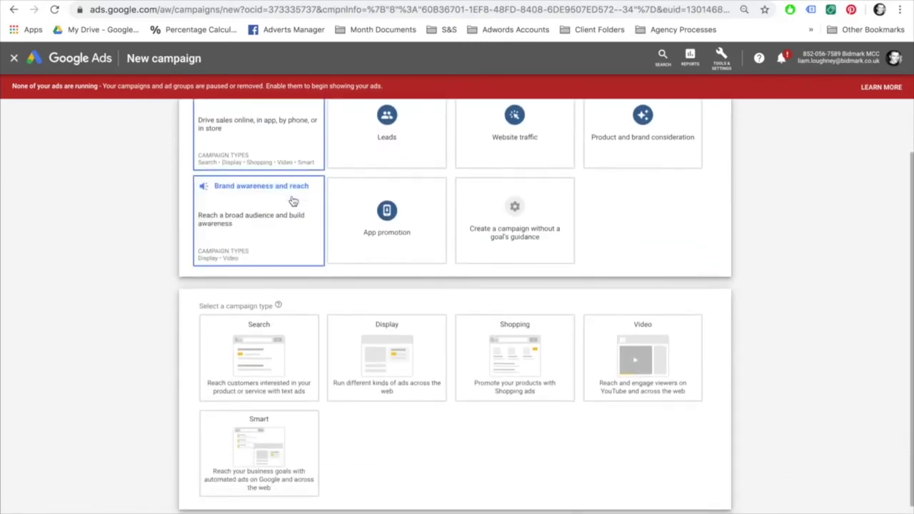
{"action": "left_click", "coordinate": [528, 358]}
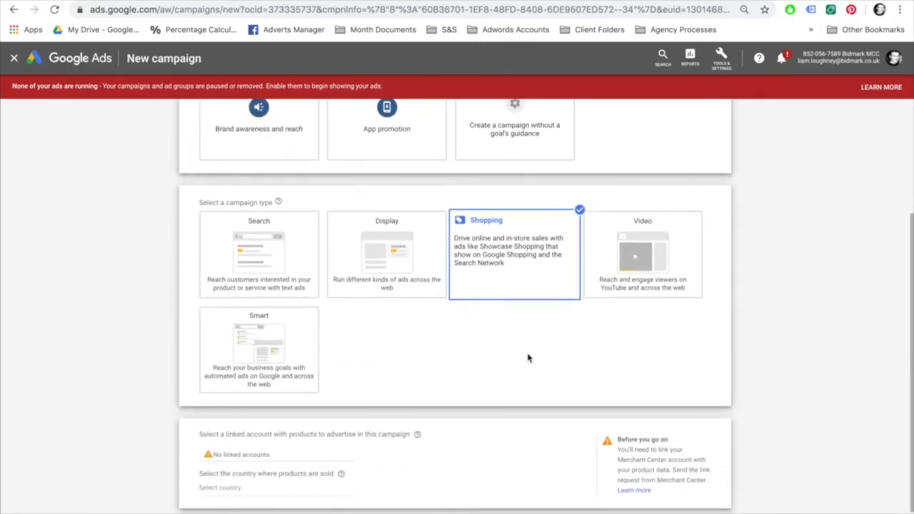
{"action": "double_click", "coordinate": [263, 454]}
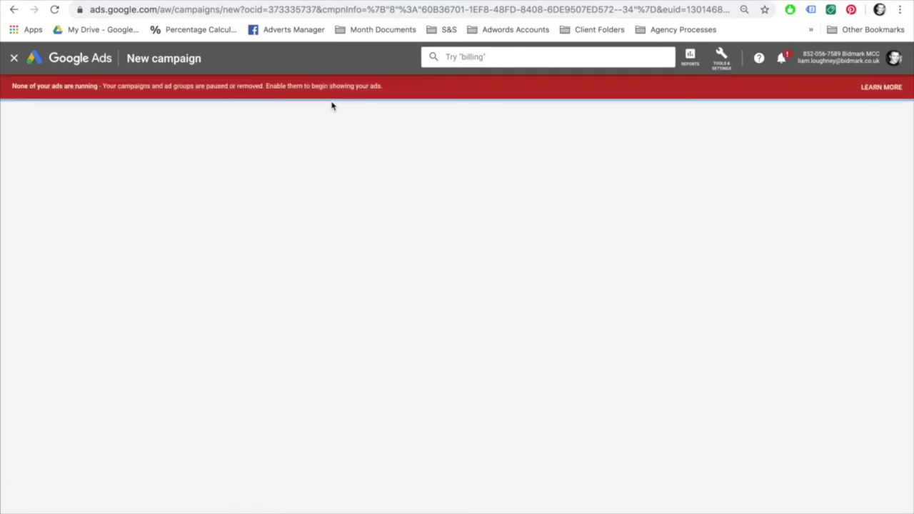
Choose Sales and Shopping again, keeping Uniquejewels.co.uk and United Kingdom, and select Standard Shopping
{"action": "left_click", "coordinate": [263, 187]}
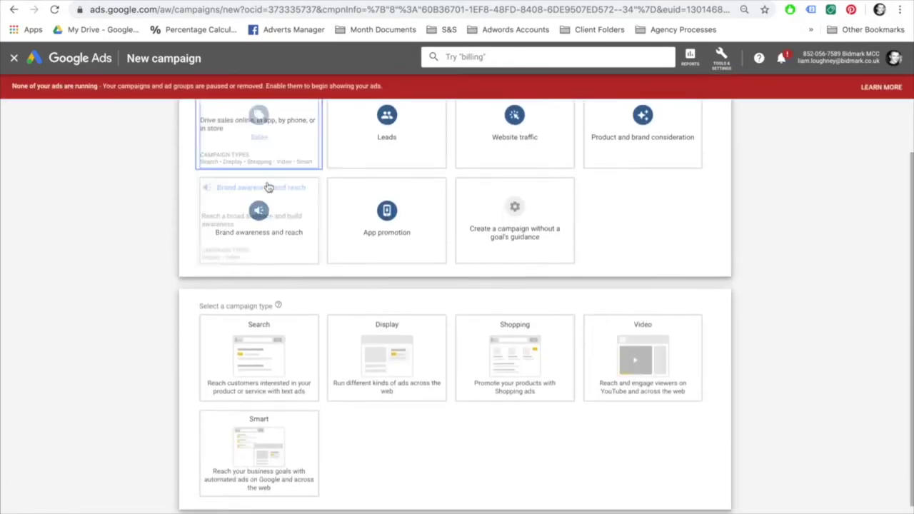
{"action": "left_click", "coordinate": [519, 339]}
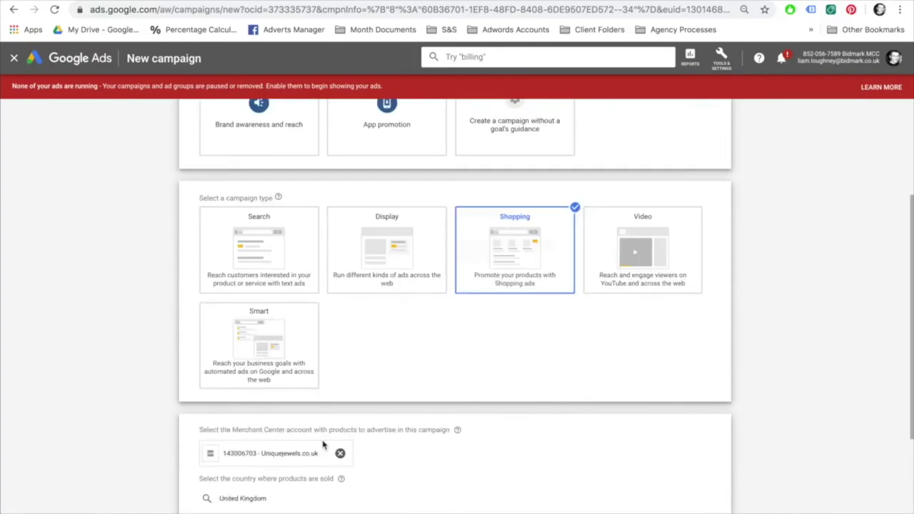
{"action": "left_click_drag", "start_coordinate": [234, 454], "coordinate": [333, 461]}
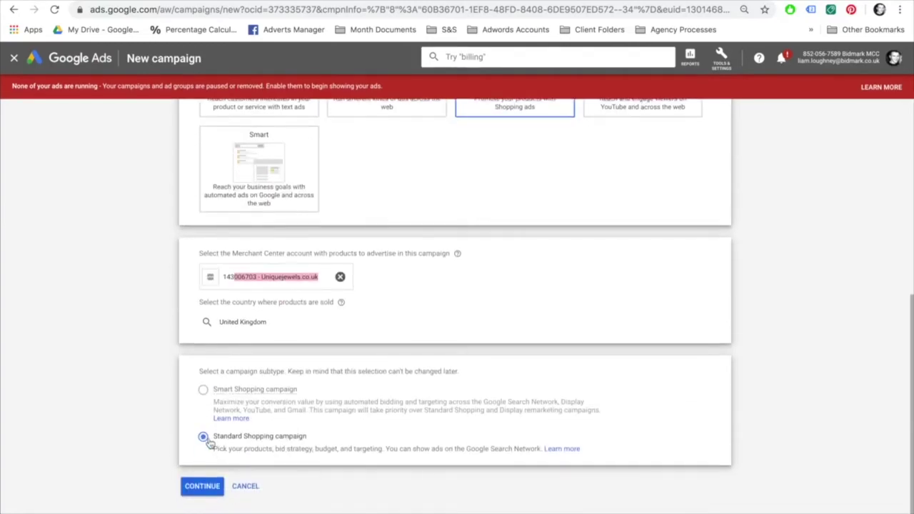
{"action": "left_click", "coordinate": [203, 487]}
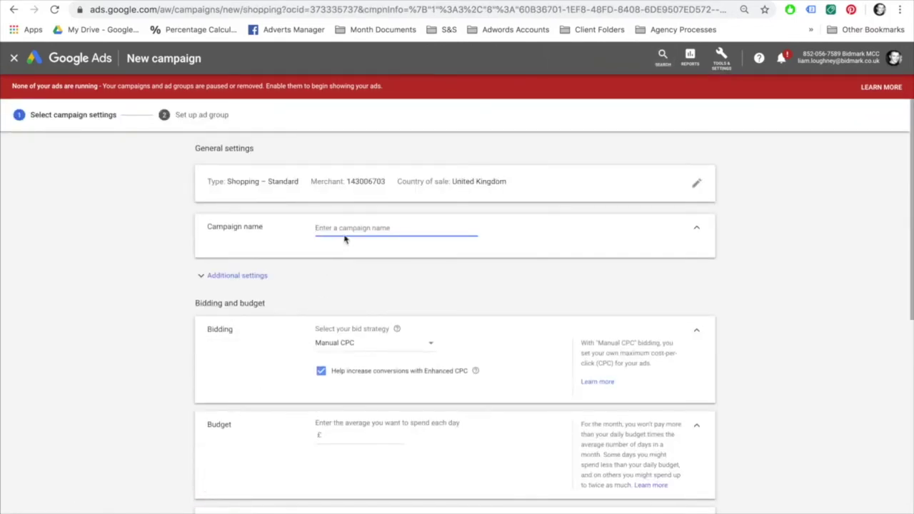
Name the campaign 'Google Shopping - 2019' and give it a £10.00 daily budget
{"action": "type", "text": "Google Shopping - 2019"}
{"action": "scroll", "coordinate": [475, 336], "scroll_direction": "down", "scroll_amount": 2}
{"action": "left_click", "coordinate": [371, 370]}
{"action": "type", "text": "10"}
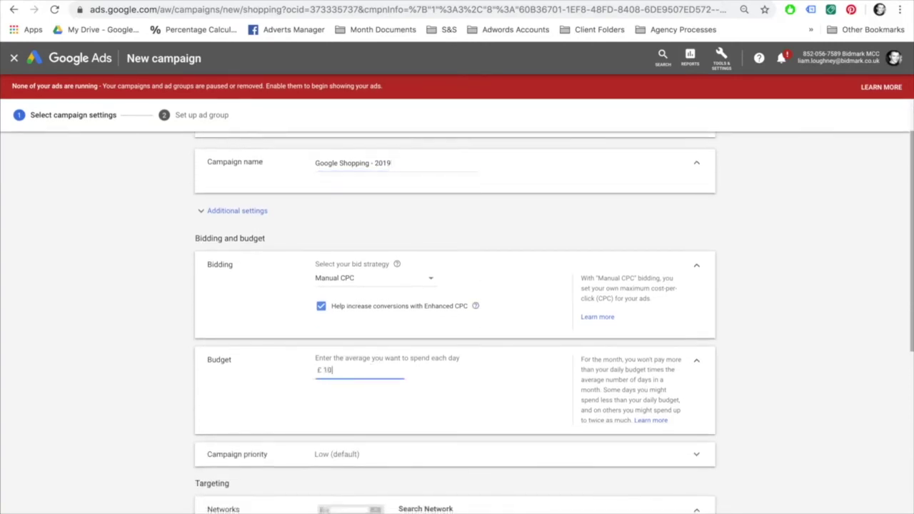
{"action": "left_click", "coordinate": [289, 386]}
Leave campaign priority on Low, reviewing the advice on when to use priority
{"action": "left_click", "coordinate": [543, 456]}
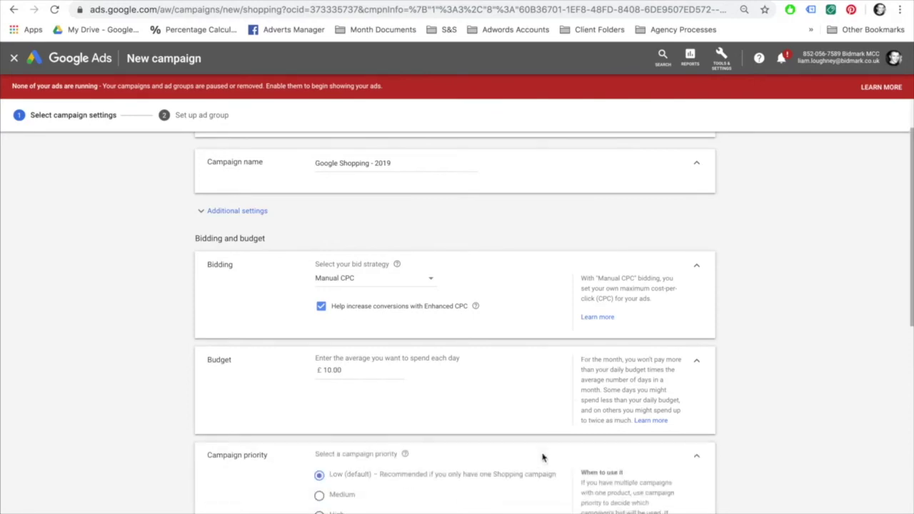
{"action": "scroll", "coordinate": [543, 457], "scroll_direction": "down", "scroll_amount": 3}
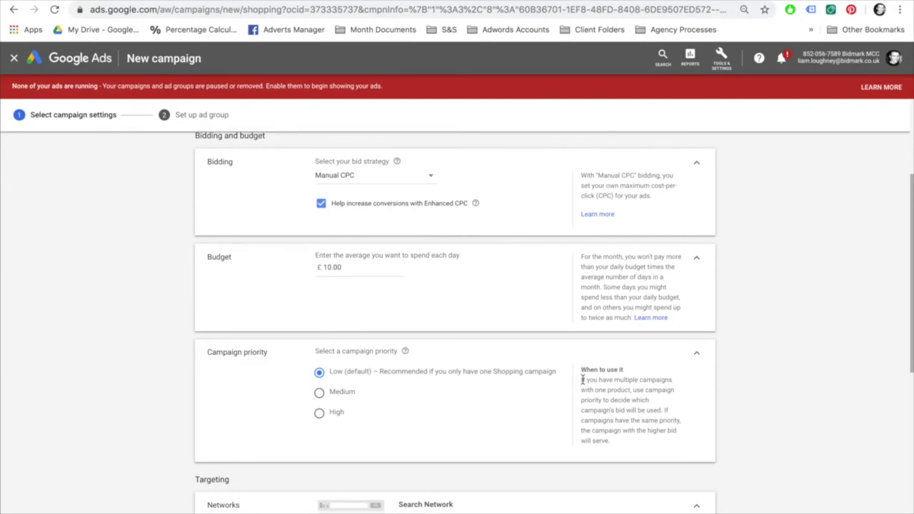
{"action": "left_click_drag", "start_coordinate": [582, 380], "coordinate": [641, 443]}
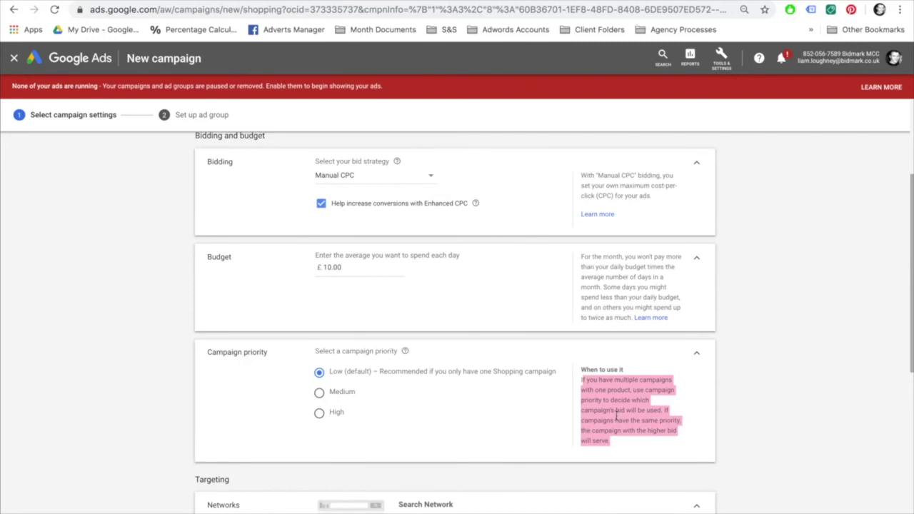
{"action": "left_click", "coordinate": [616, 415]}
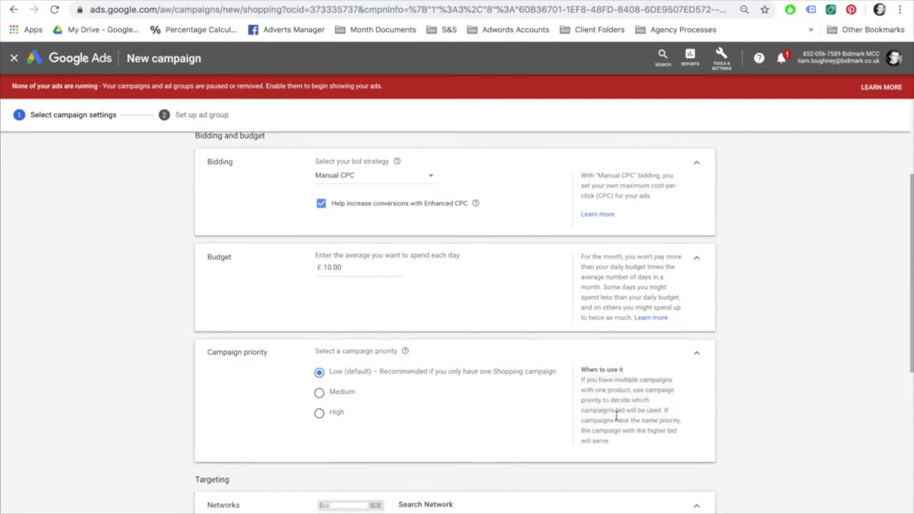
Exclude Google search partners and YouTube, Discover and Display from the campaign's networks
{"action": "scroll", "coordinate": [616, 416], "scroll_direction": "down", "scroll_amount": 2}
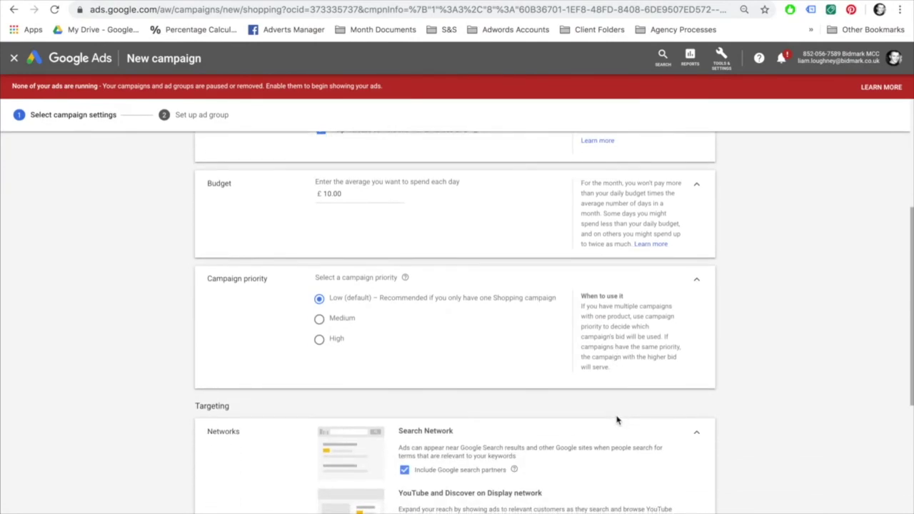
{"action": "scroll", "coordinate": [618, 420], "scroll_direction": "down", "scroll_amount": 3}
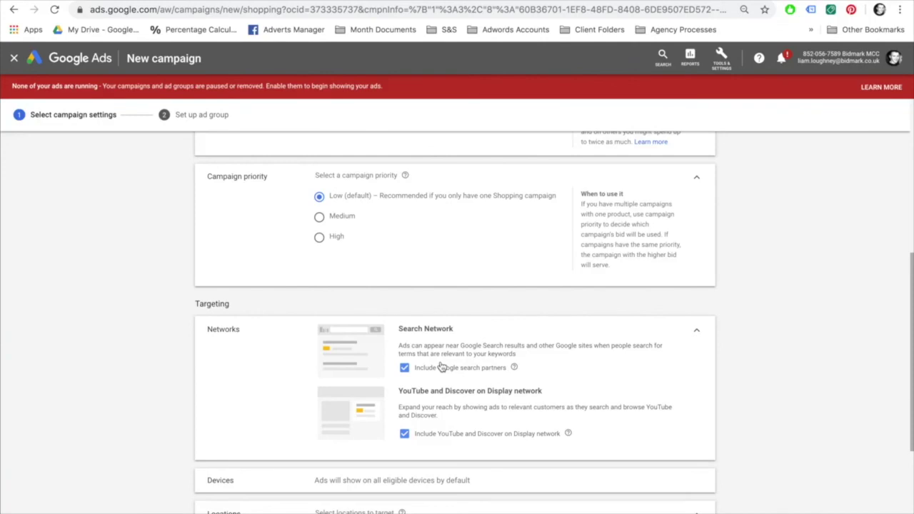
{"action": "left_click", "coordinate": [442, 367]}
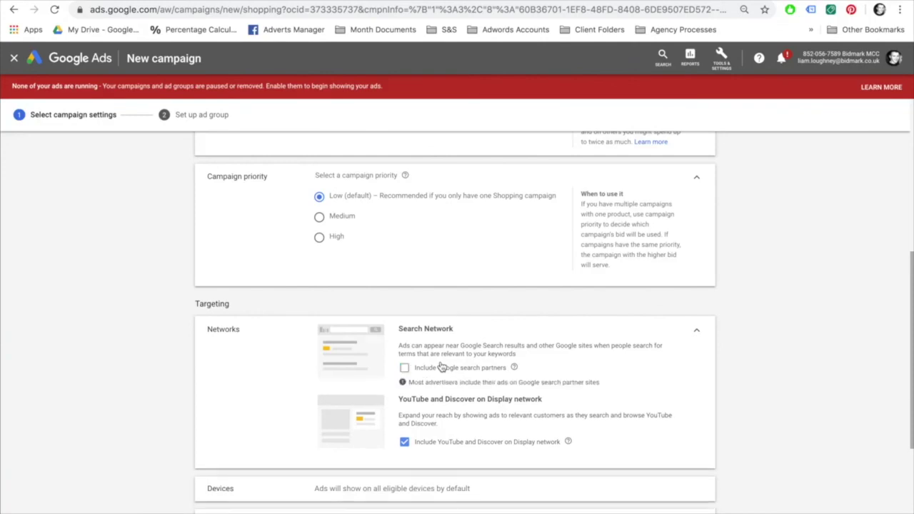
{"action": "left_click", "coordinate": [420, 443]}
Review the start and end date options, then save the campaign settings
{"action": "scroll", "coordinate": [419, 443], "scroll_direction": "down", "scroll_amount": 2}
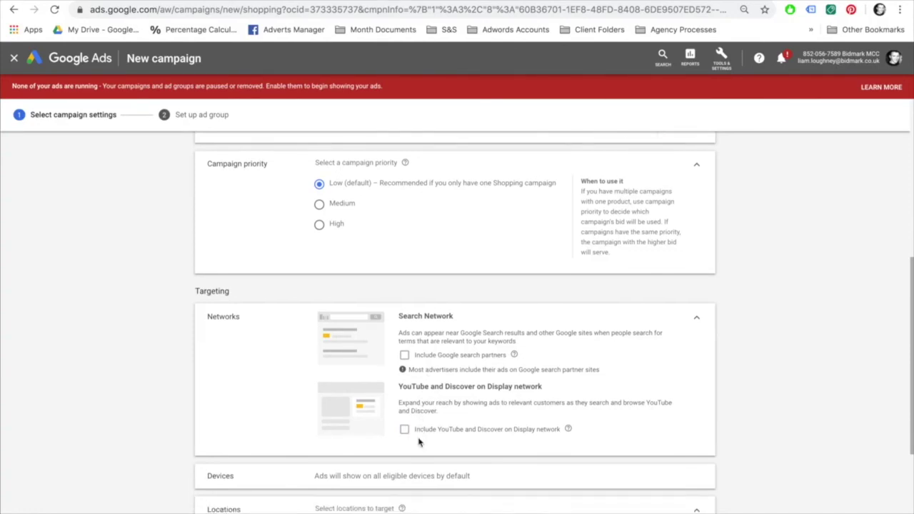
{"action": "scroll", "coordinate": [419, 442], "scroll_direction": "down", "scroll_amount": 1}
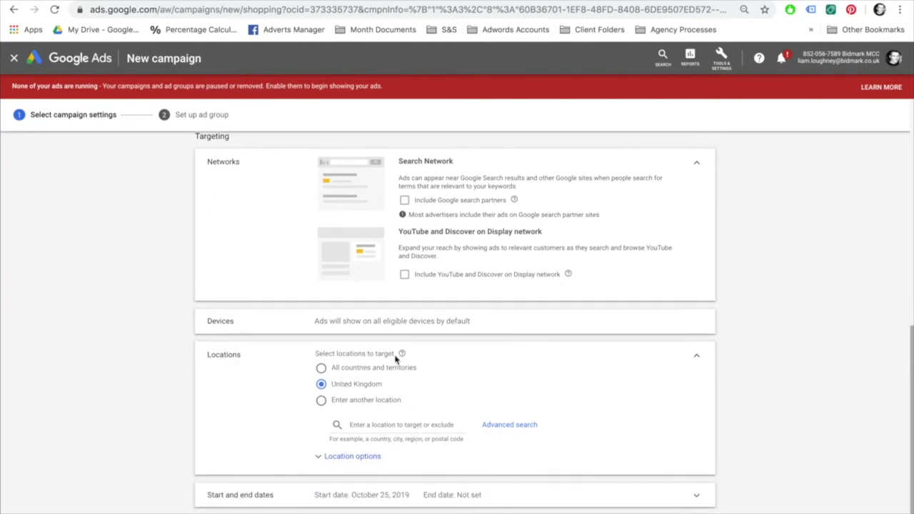
{"action": "scroll", "coordinate": [398, 357], "scroll_direction": "down", "scroll_amount": 1}
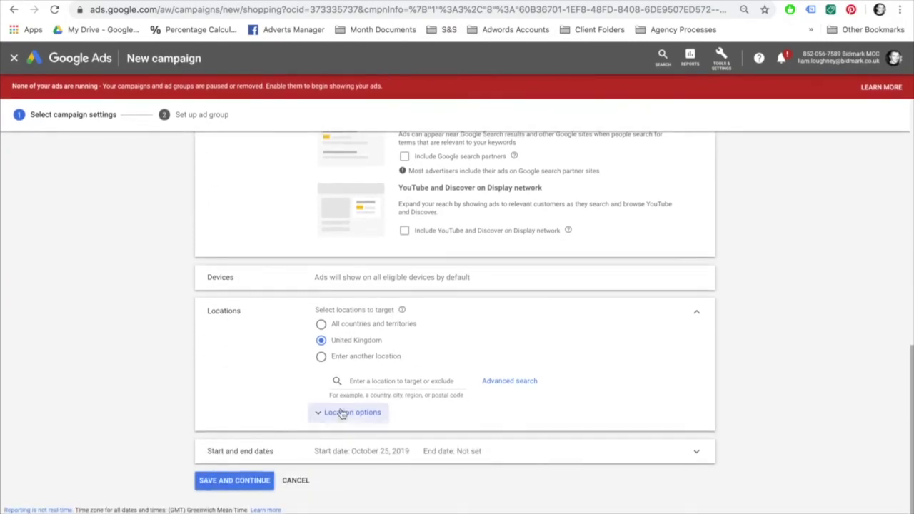
{"action": "left_click", "coordinate": [328, 452]}
{"action": "scroll", "coordinate": [370, 454], "scroll_direction": "down", "scroll_amount": 2}
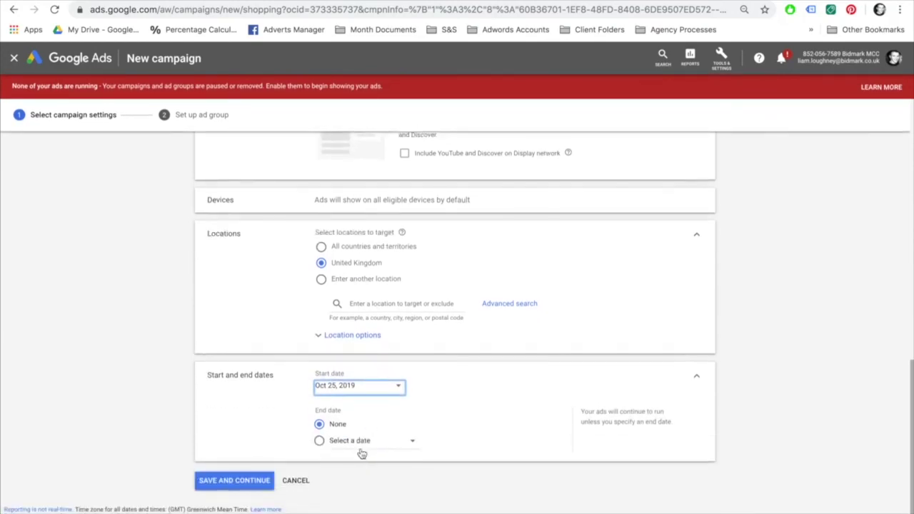
{"action": "left_click", "coordinate": [251, 482]}
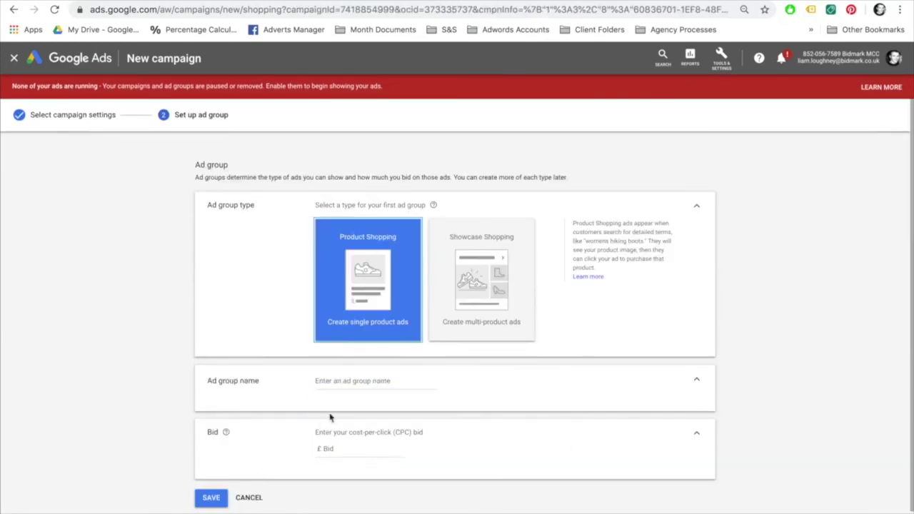
Name the ad group 'All Products', set its bid to £0.50, and save it
{"action": "left_click", "coordinate": [362, 384]}
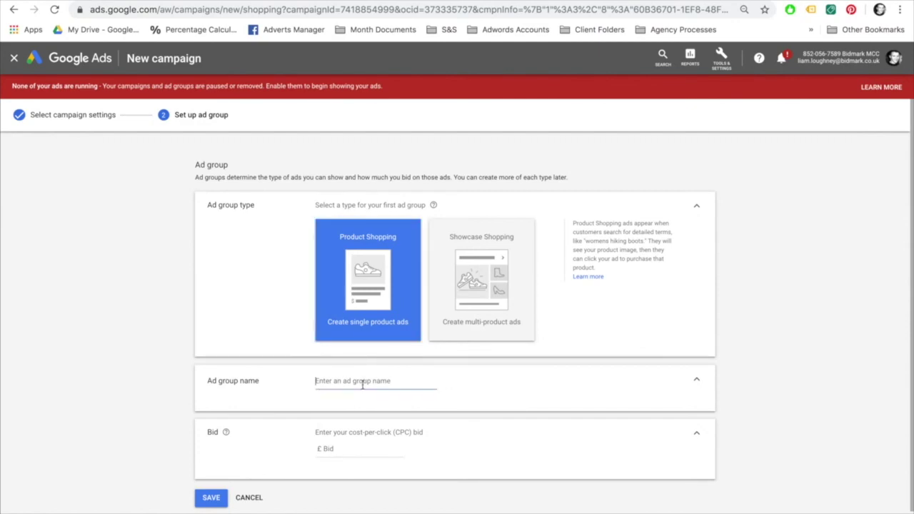
{"action": "type", "text": "all"}
{"action": "key", "text": "BackSpace"}
{"action": "key", "text": "BackSpace"}
{"action": "key", "text": "BackSpace"}
{"action": "type", "text": "All Produc"}
{"action": "left_click", "coordinate": [348, 450]}
{"action": "type", "text": "0.50"}
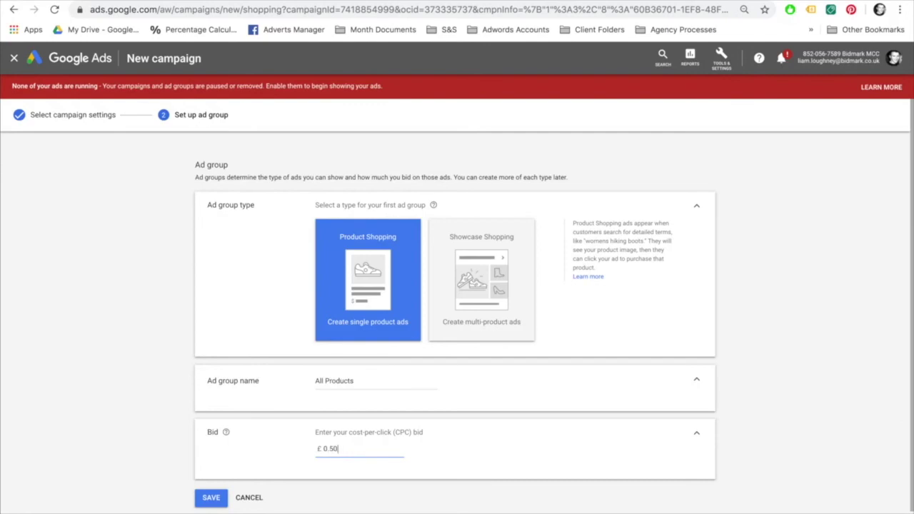
{"action": "left_click", "coordinate": [278, 458]}
{"action": "left_click", "coordinate": [212, 500]}
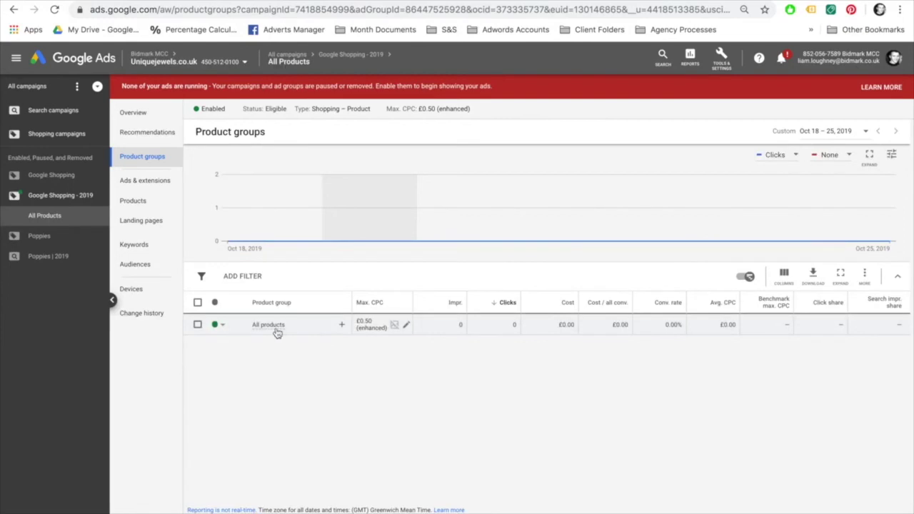
Check the All products group's status: 11 products submitted, all approved, active and ready to serve
{"action": "mouse_move", "coordinate": [272, 332]}
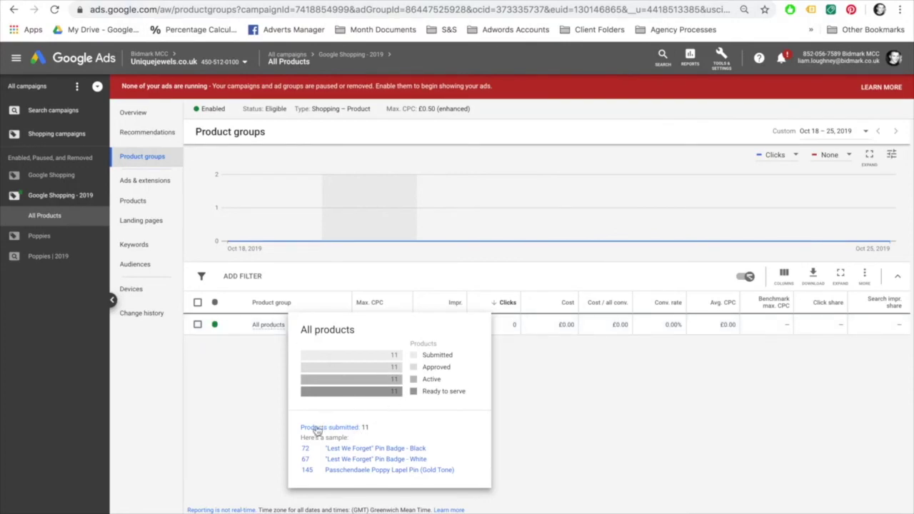
{"action": "left_click_drag", "start_coordinate": [427, 355], "coordinate": [471, 395]}
{"action": "left_click", "coordinate": [426, 391]}
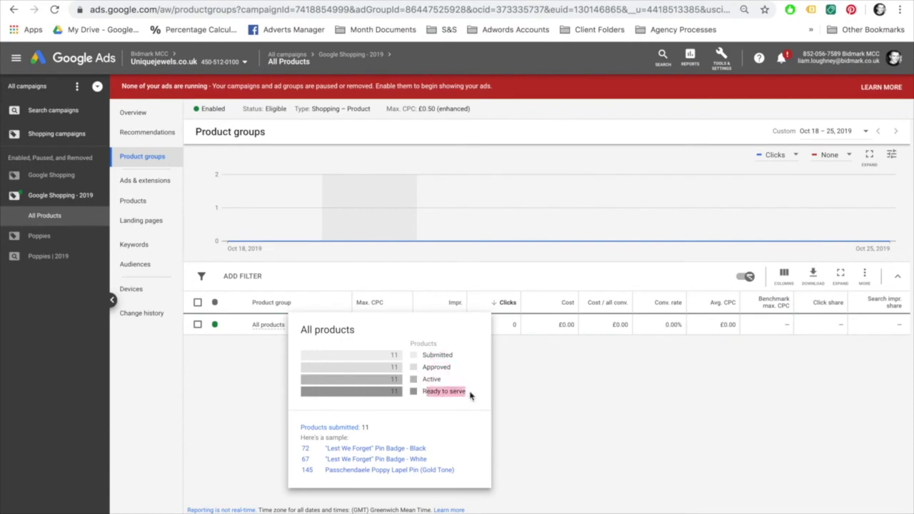